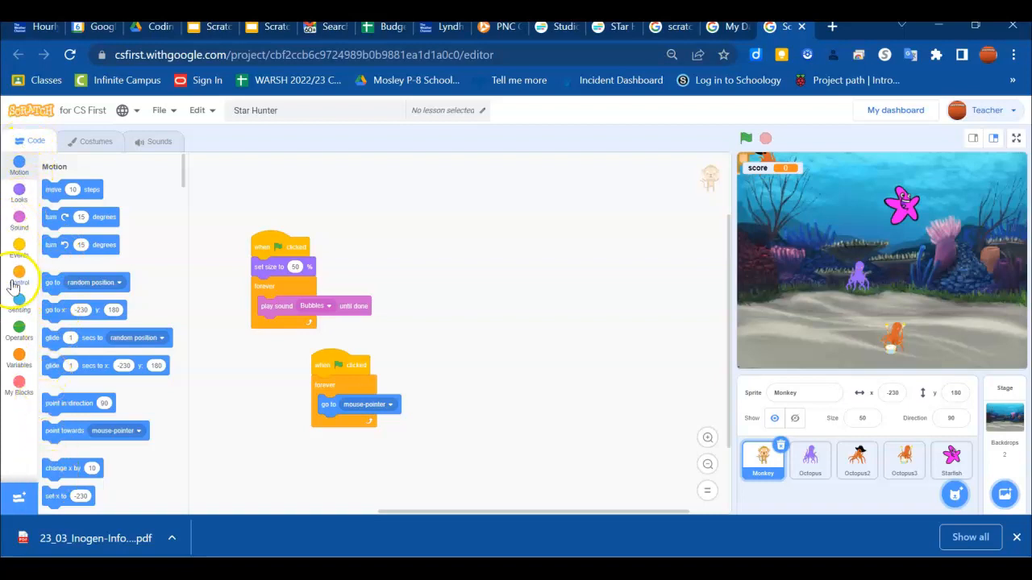
Look through the Monkey sprite's block categories, from Motion and Looks to Variables and My Blocks
click(19, 195)
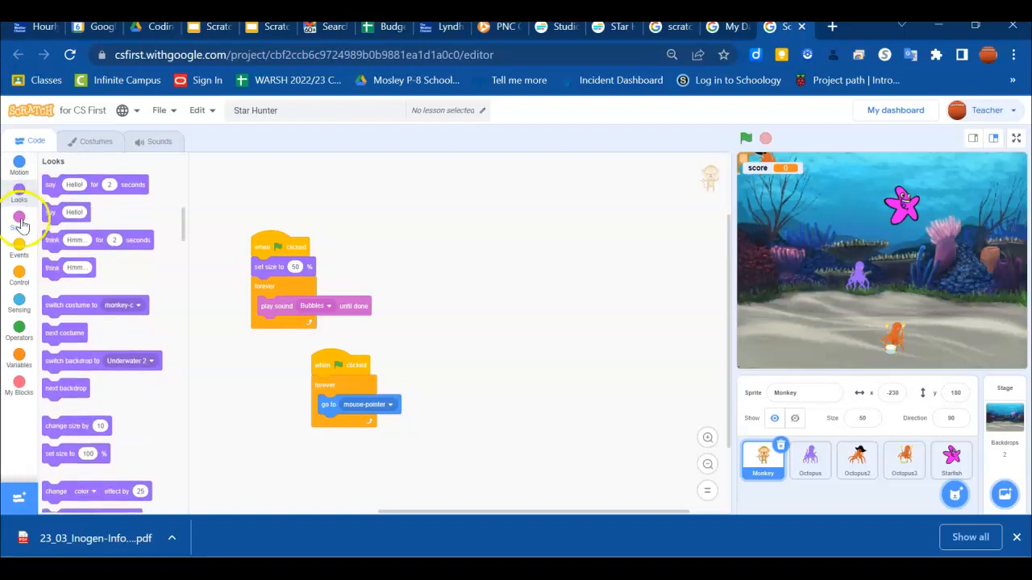
click(19, 165)
click(19, 194)
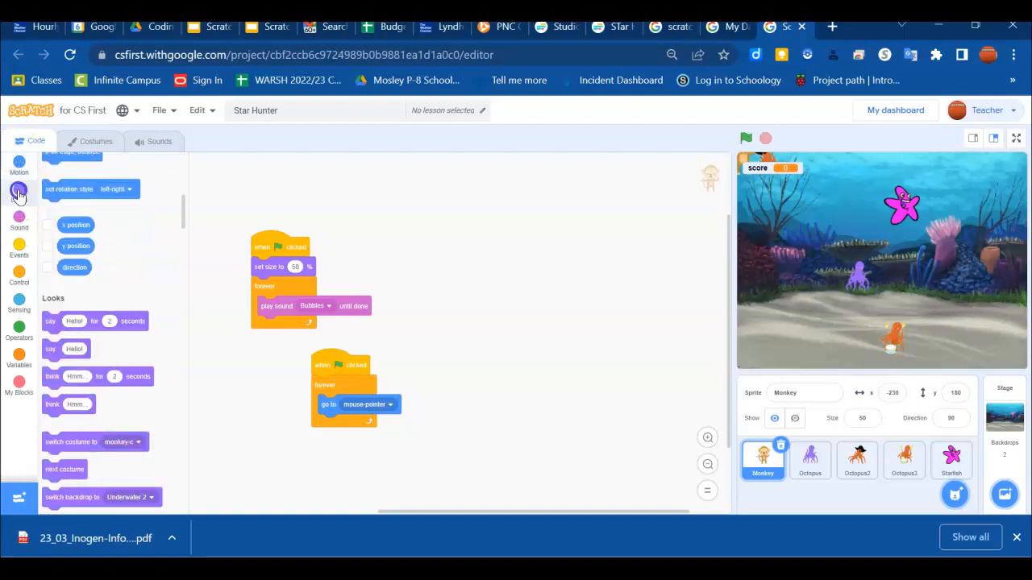
click(19, 219)
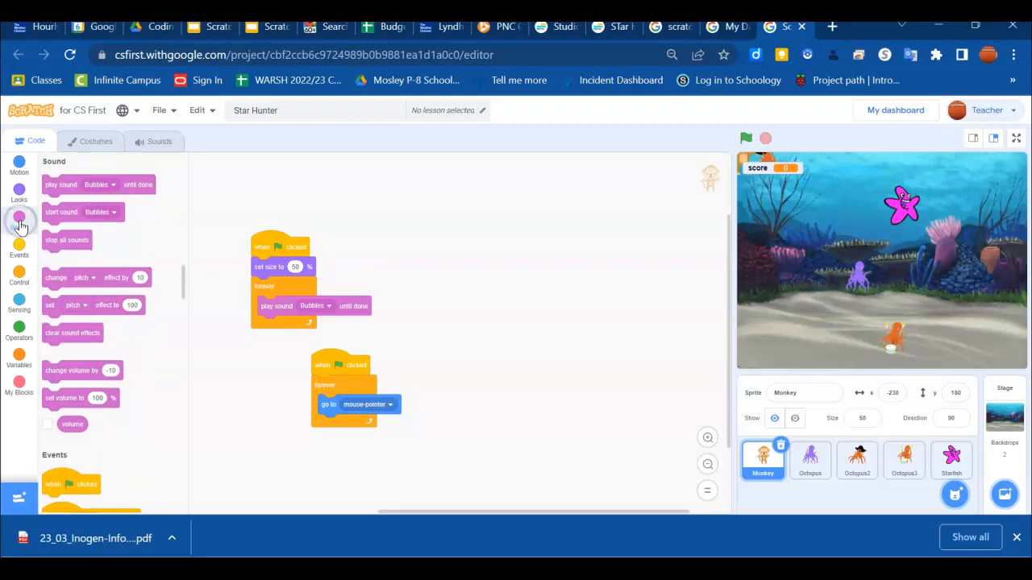
click(20, 247)
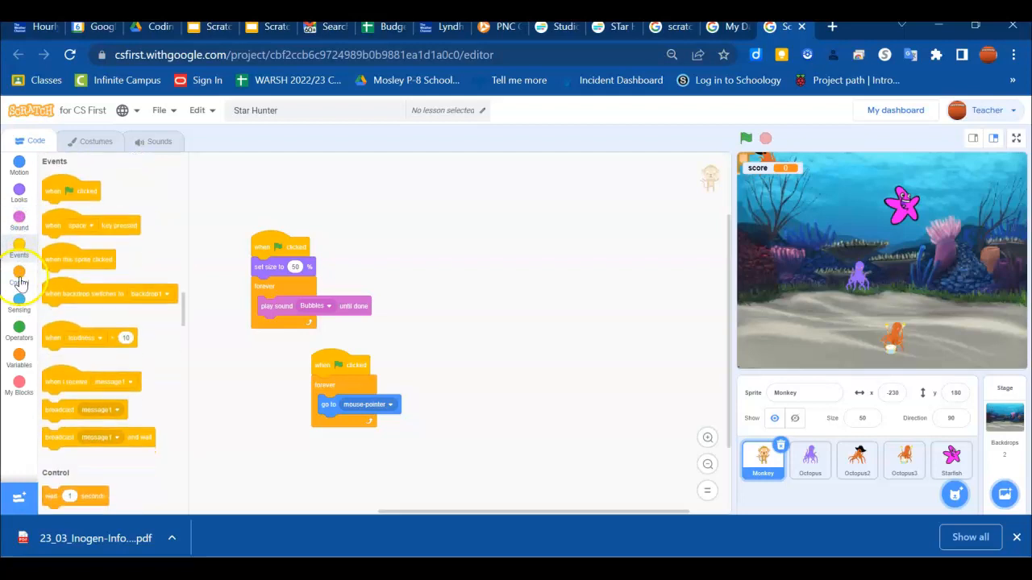
click(19, 276)
click(19, 303)
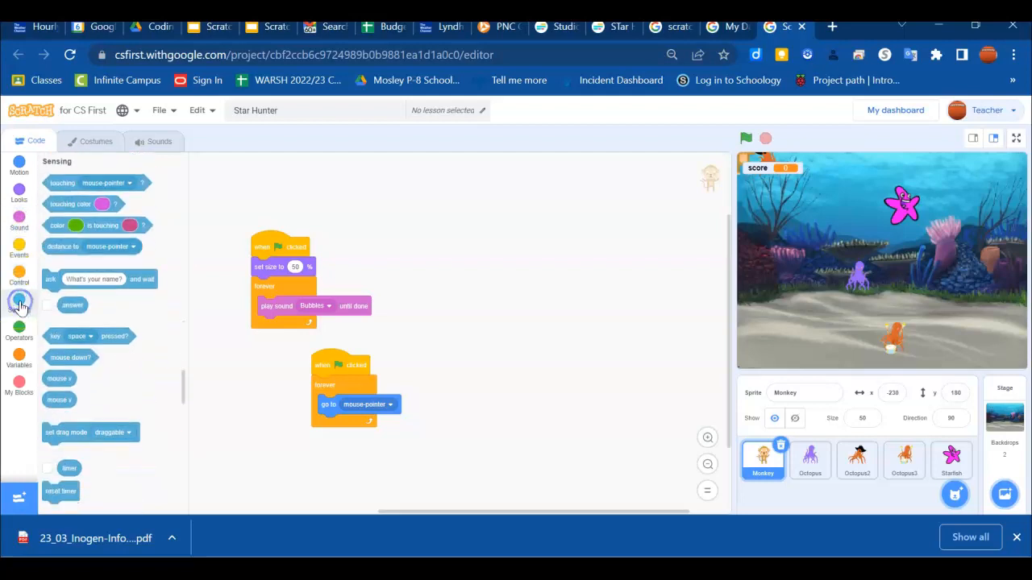
click(20, 331)
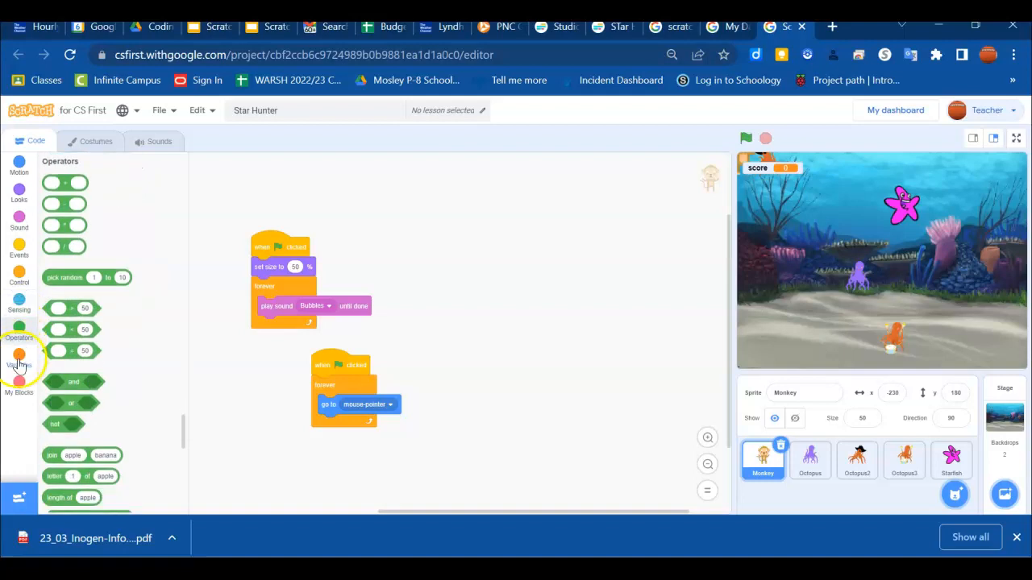
click(19, 357)
click(21, 386)
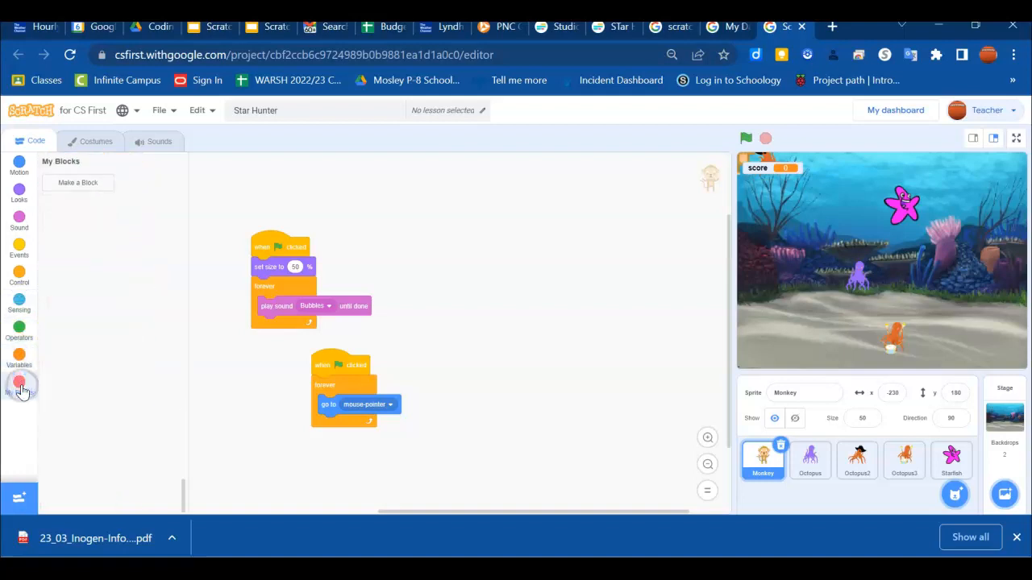
click(19, 165)
scroll(144, 357, down, 10)
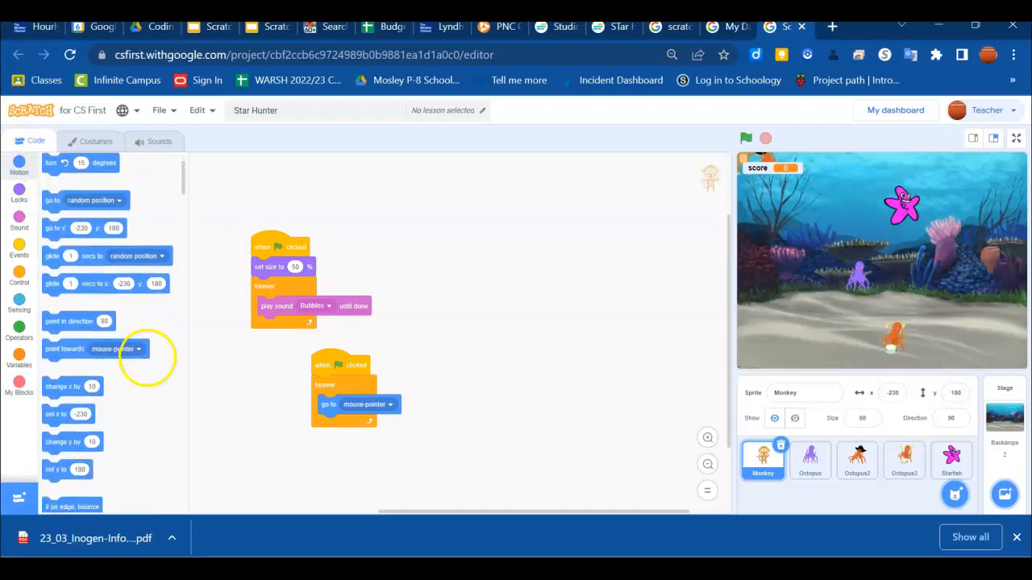
scroll(147, 362, down, 10)
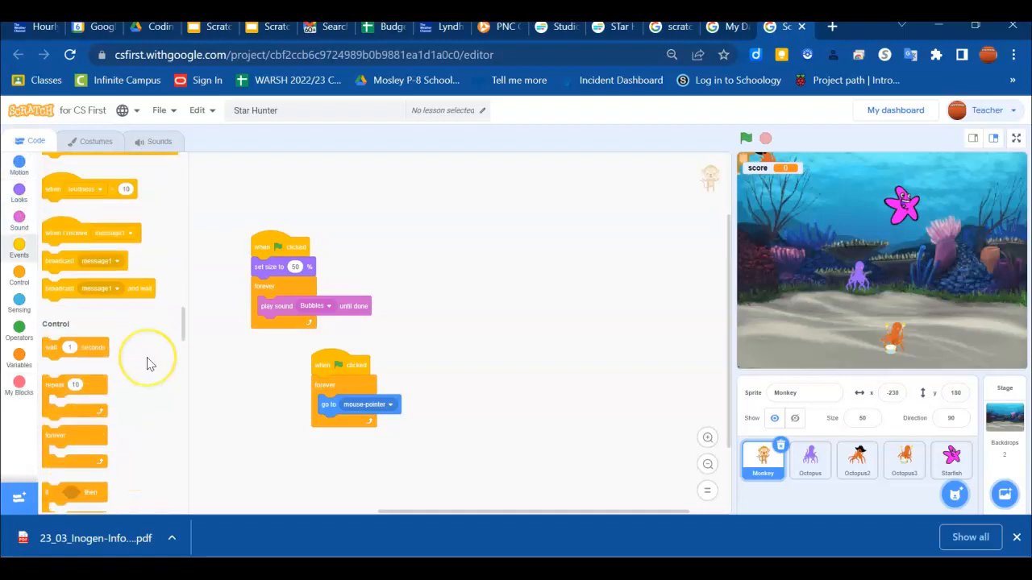
scroll(147, 362, up, 5)
Add the Pen and Music extensions to the project's block categories
click(21, 498)
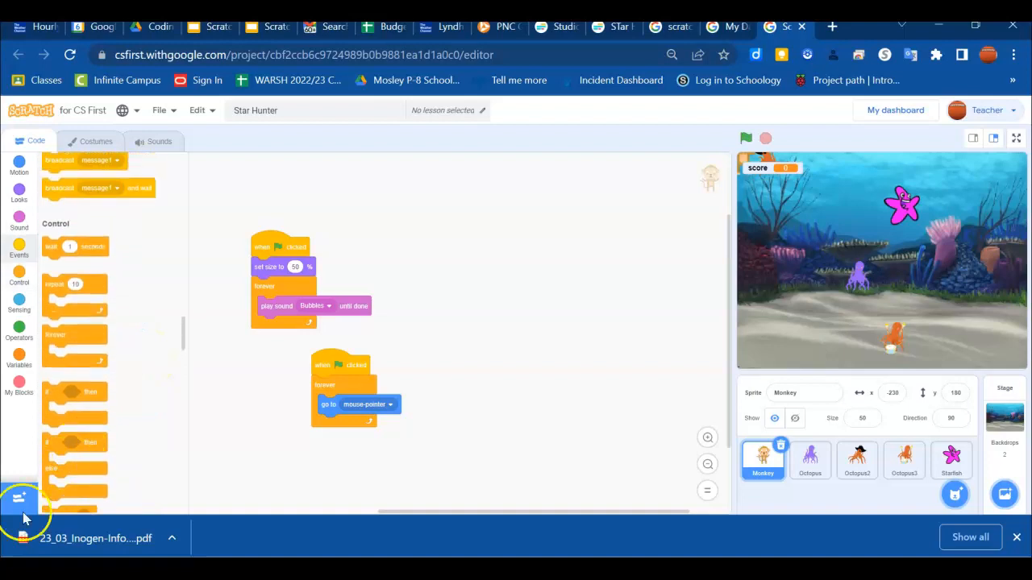
click(19, 497)
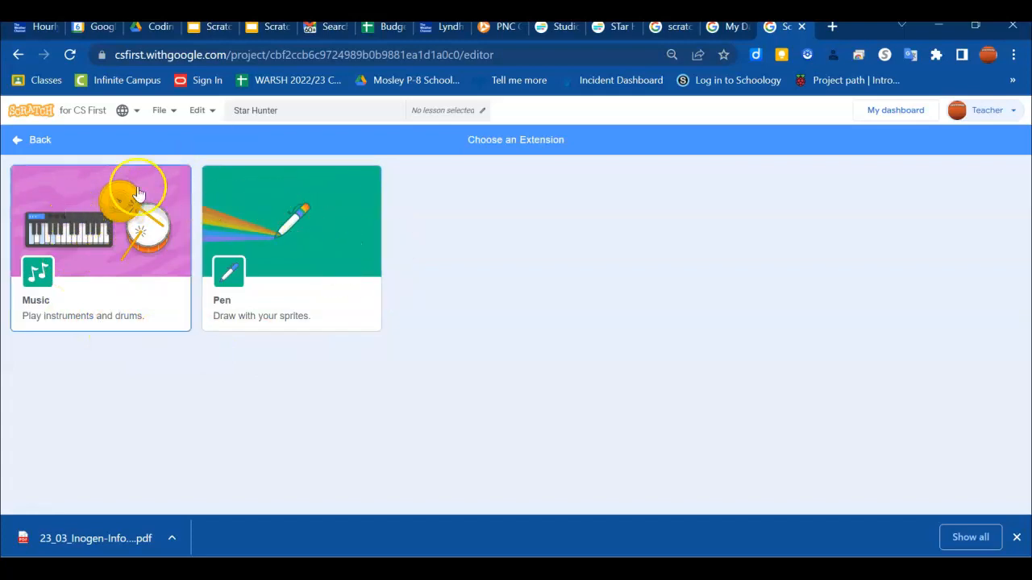
click(276, 219)
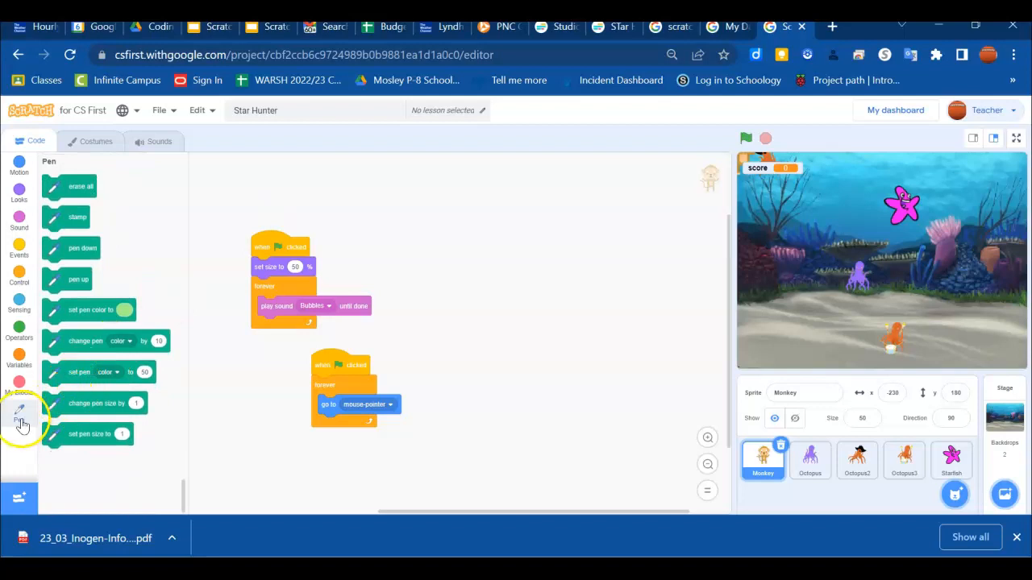
click(19, 500)
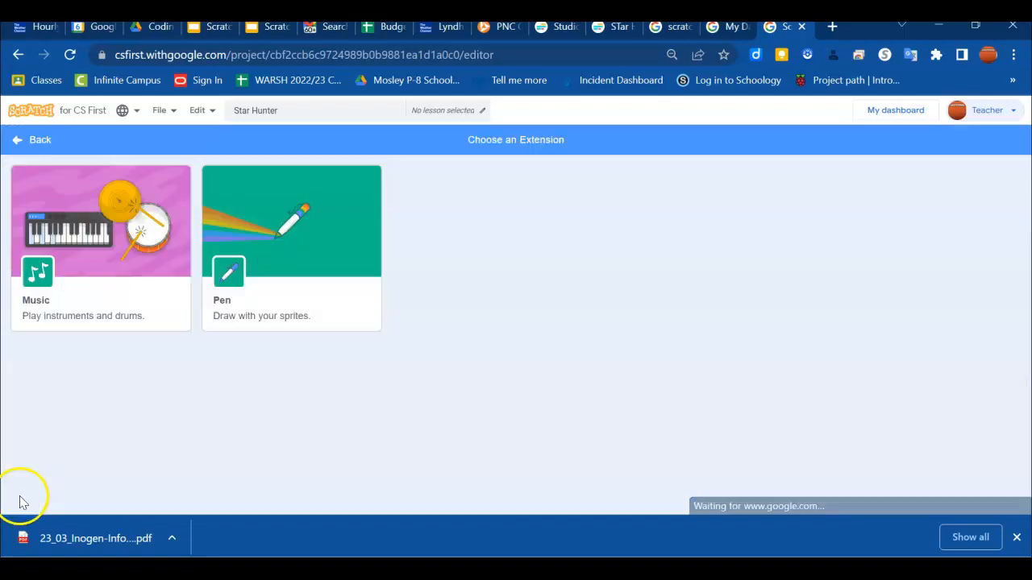
click(115, 196)
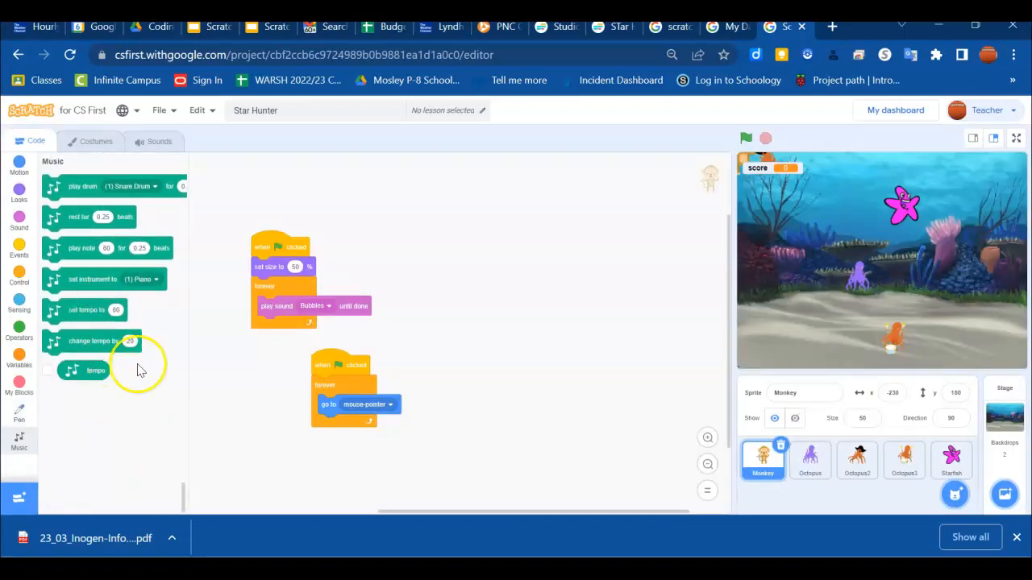
scroll(138, 364, up, 5)
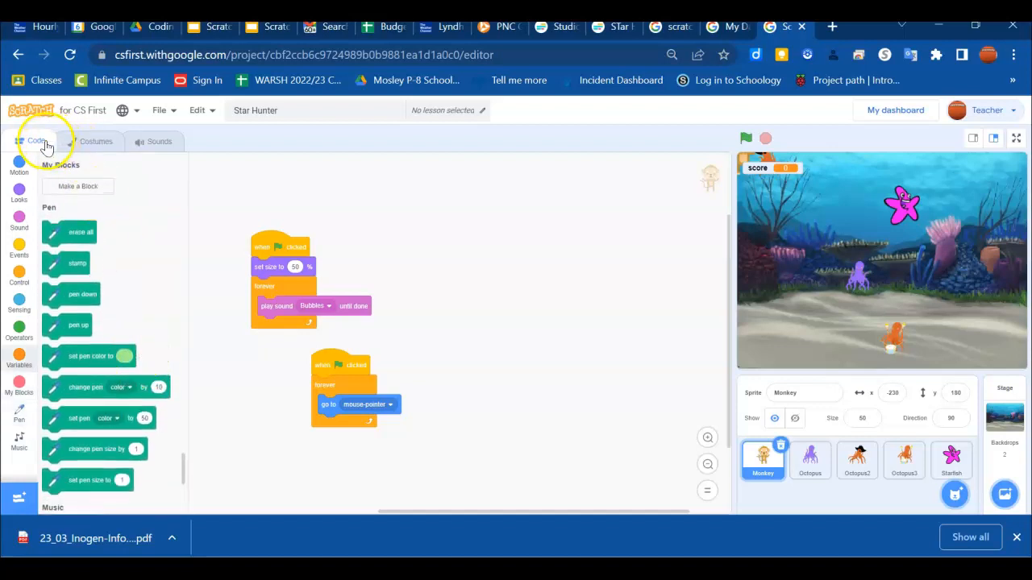
View each of the Monkey sprite's costumes, ending on monkey-a
click(86, 146)
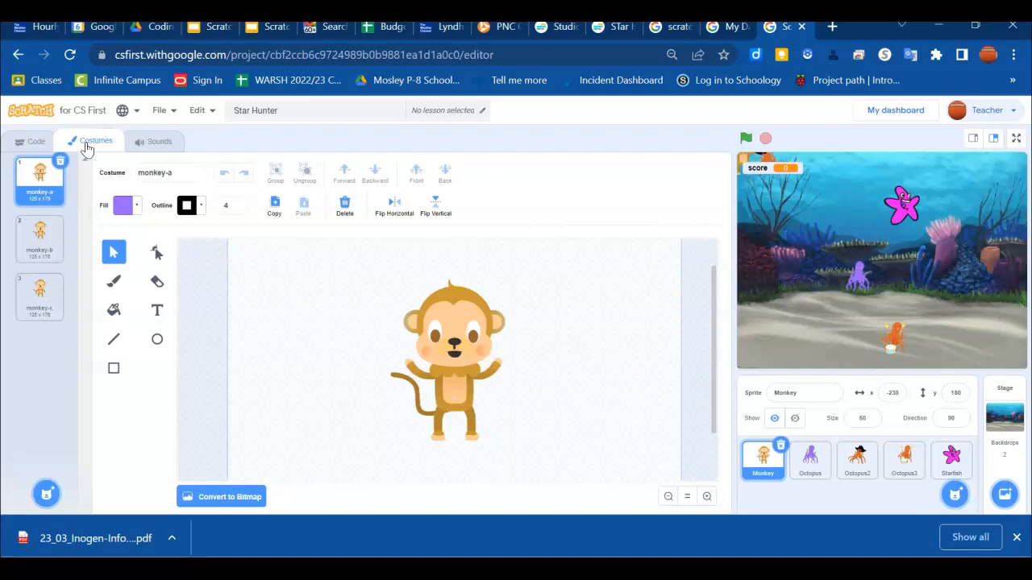
click(50, 250)
click(48, 292)
click(46, 179)
Go through the Octopus sprite's costumes and switch it to octopus-e
click(812, 461)
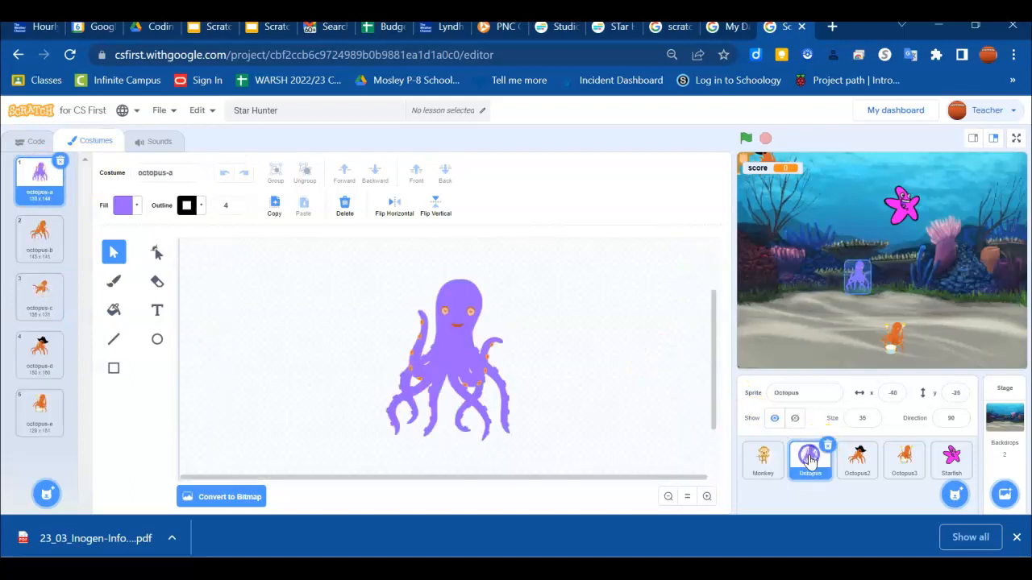
click(41, 234)
click(42, 281)
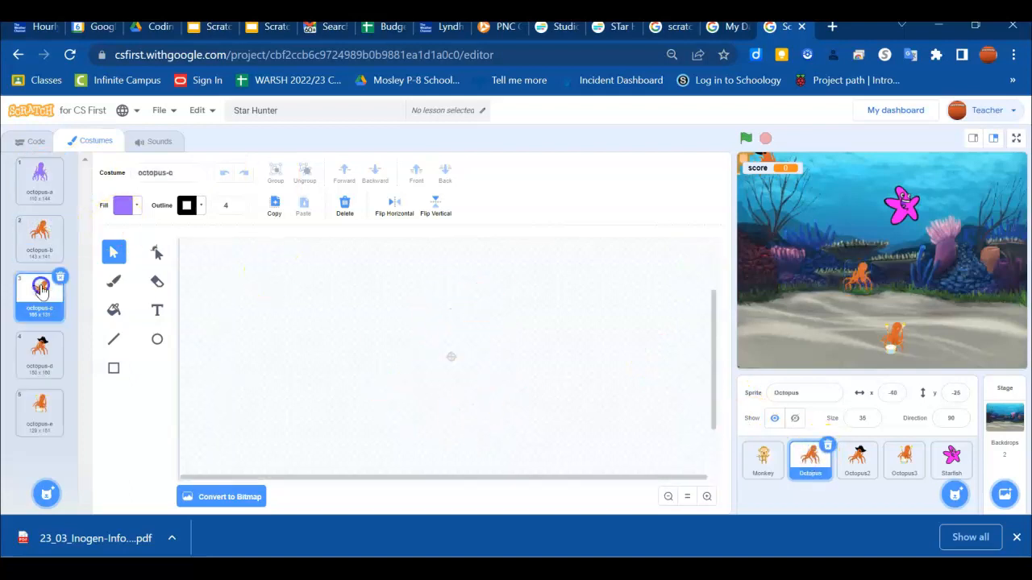
click(41, 343)
click(45, 422)
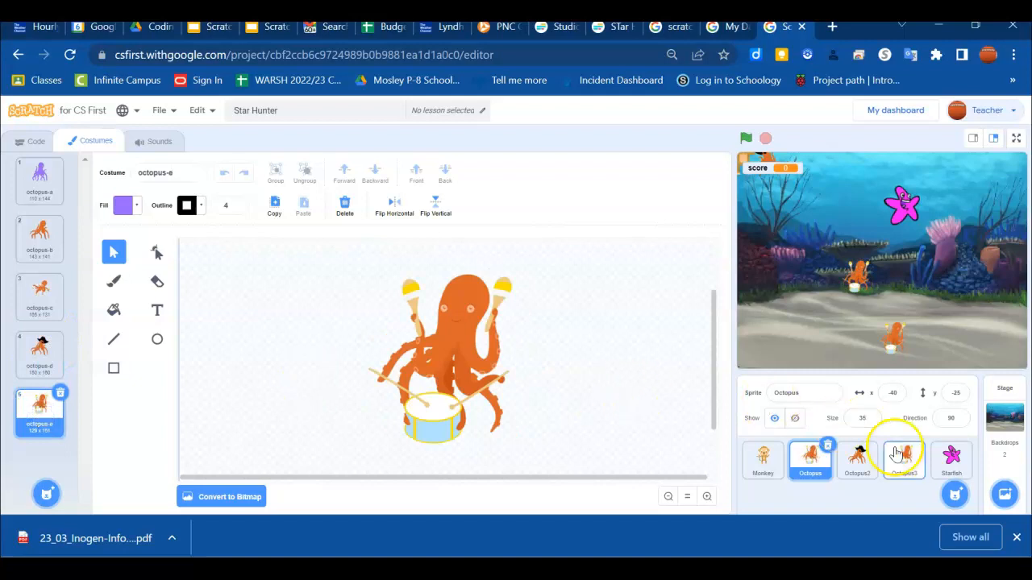
View the Starfish sprite's starfish-a and starfish-b costumes, ending on starfish-b
click(951, 458)
click(39, 233)
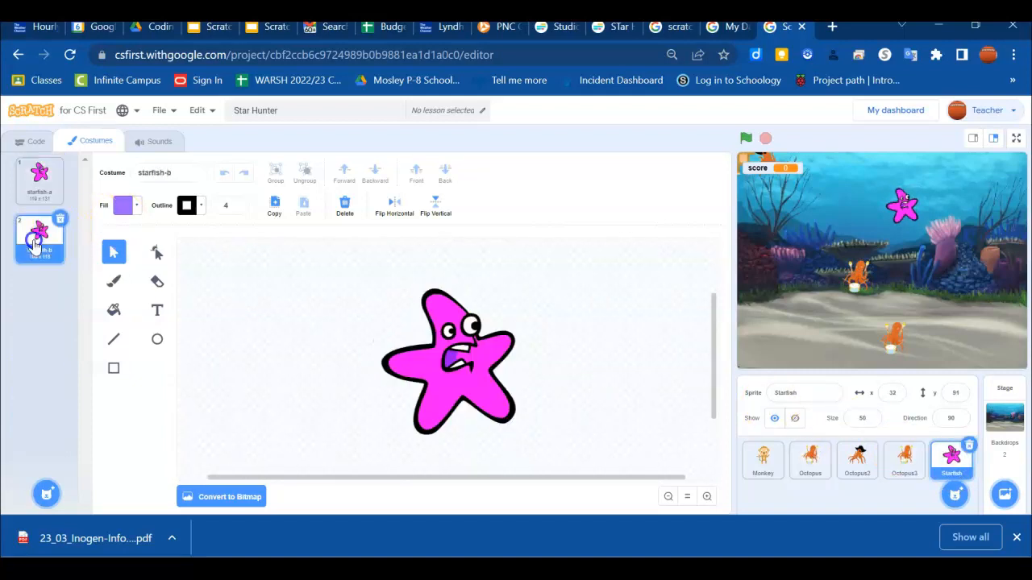
click(36, 192)
click(41, 232)
Duplicate the Starfish sprite's starfish-b costume
right_click(39, 240)
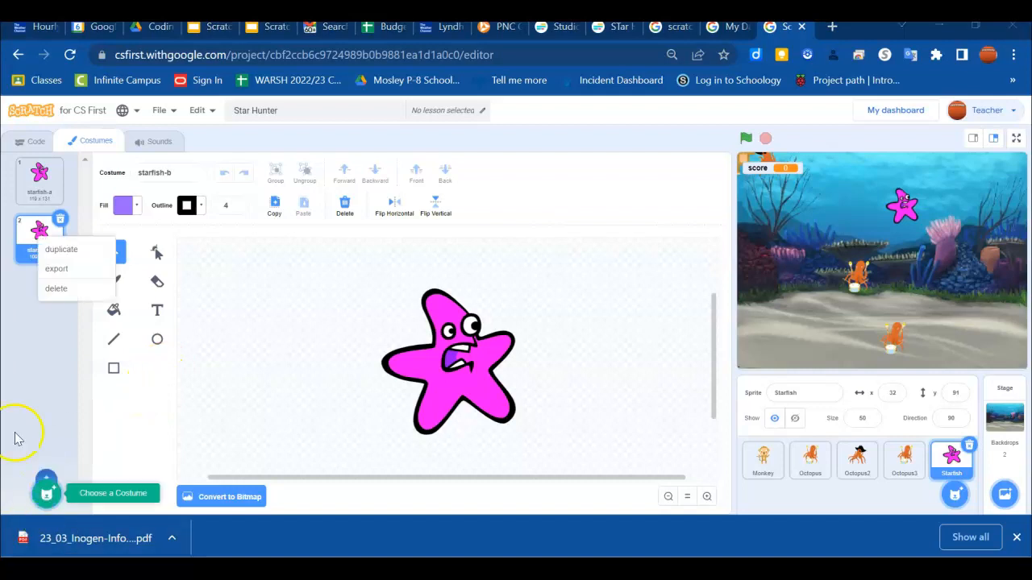
click(22, 328)
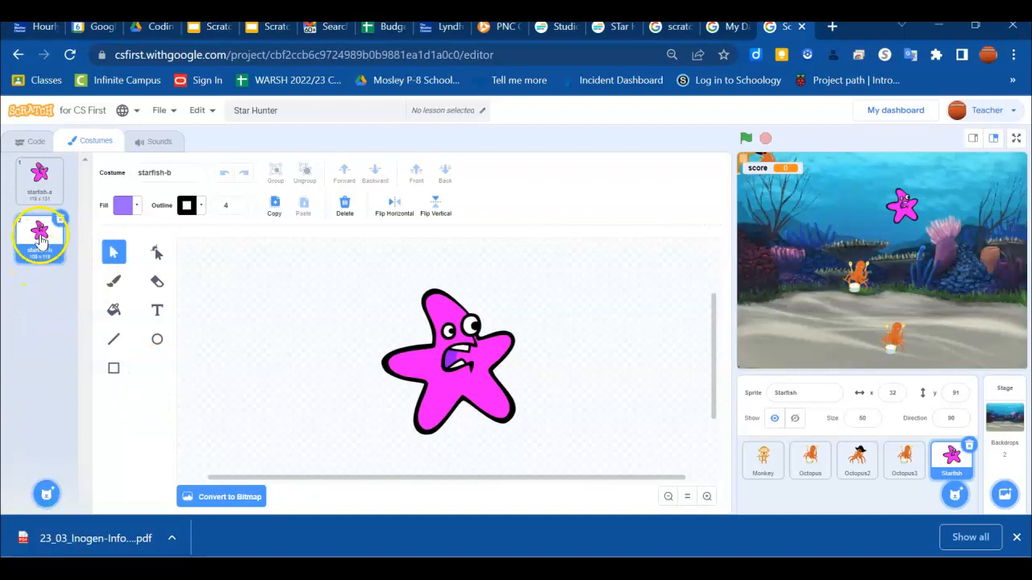
right_click(39, 240)
click(51, 247)
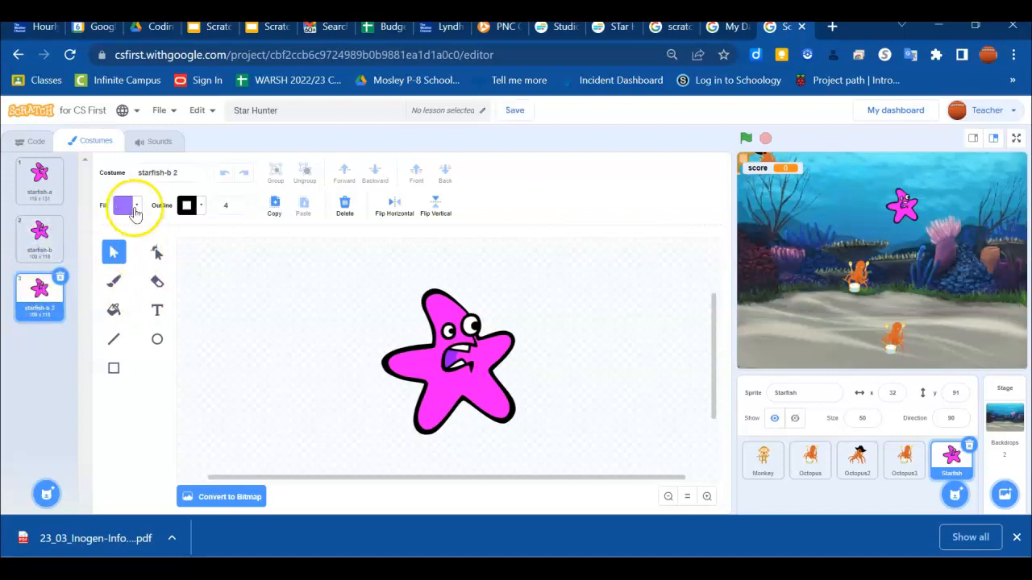
Fill the duplicated starfish's body with light orange and brush a freehand loop of the same colour above its head
click(135, 212)
click(84, 272)
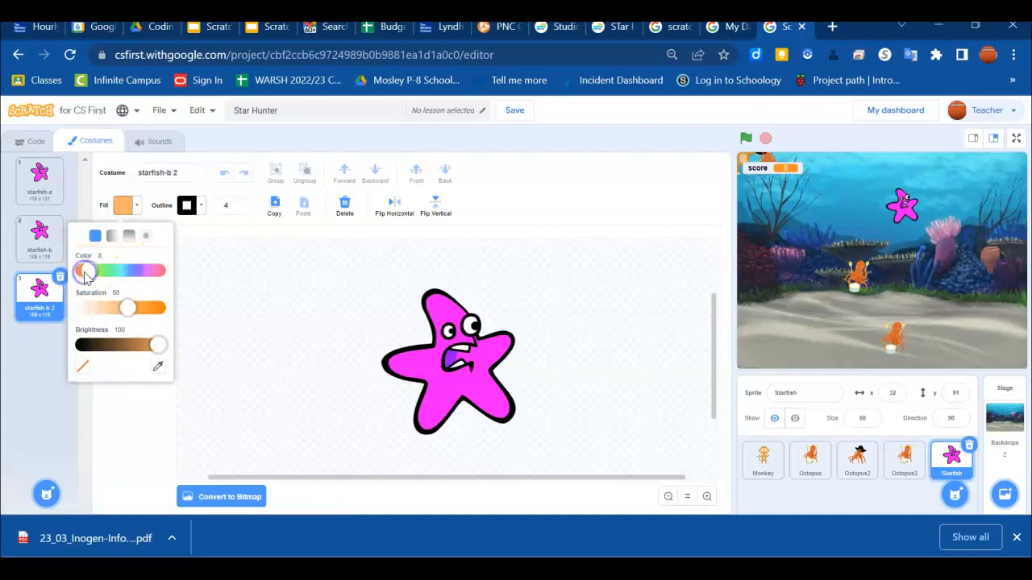
click(230, 298)
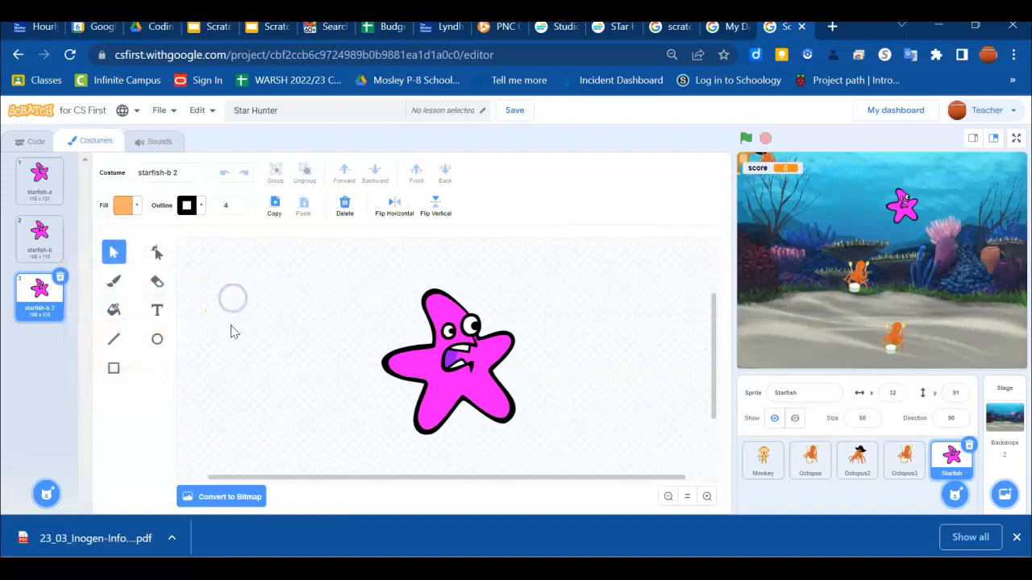
click(117, 313)
click(435, 398)
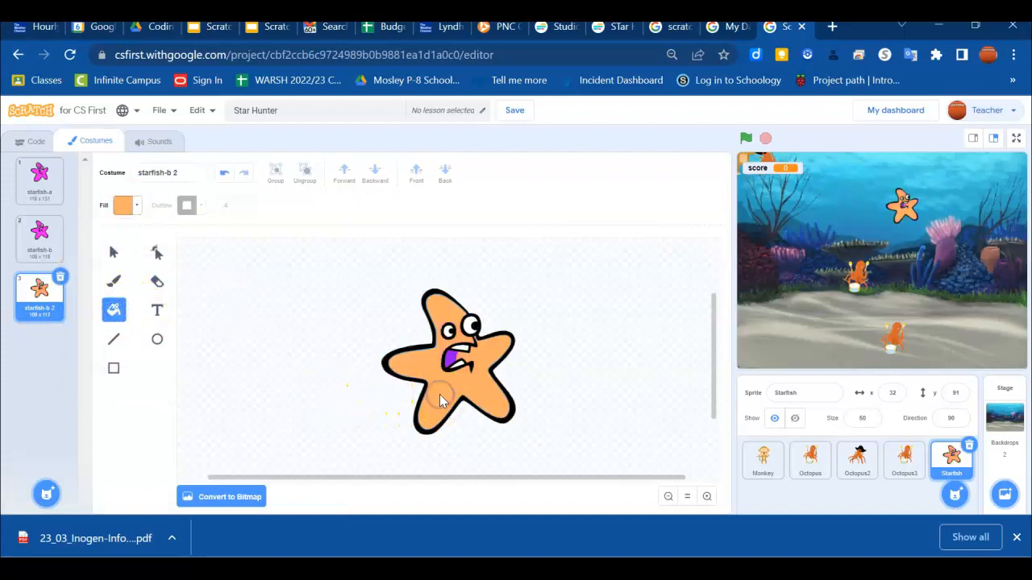
click(111, 282)
mouse_move(425, 316)
mouse_down()
mouse_move(360, 299)
mouse_move(470, 260)
mouse_up()
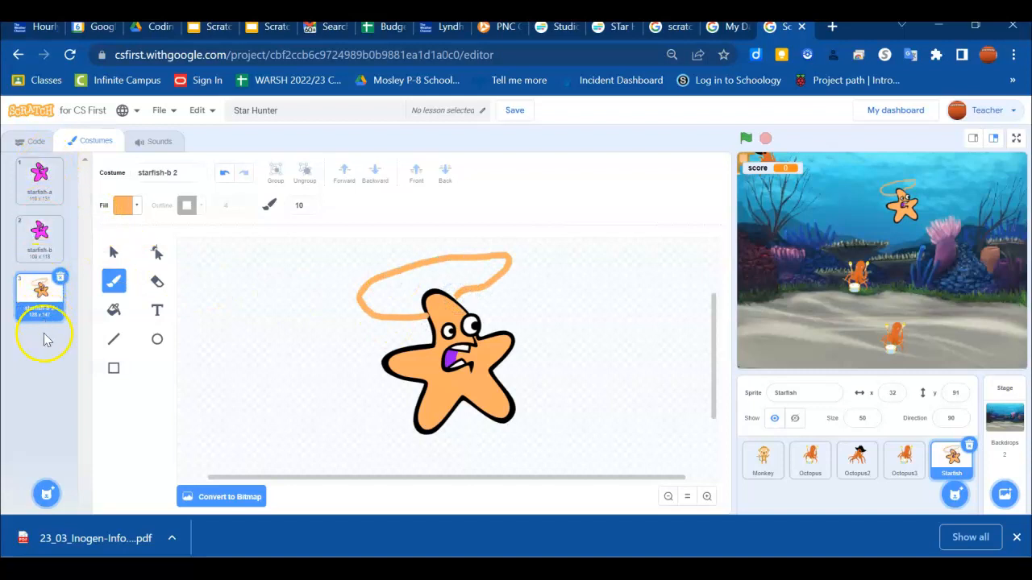
Add a winged creature from the library's Fantasy costumes to the Starfish sprite
mouse_move(55, 495)
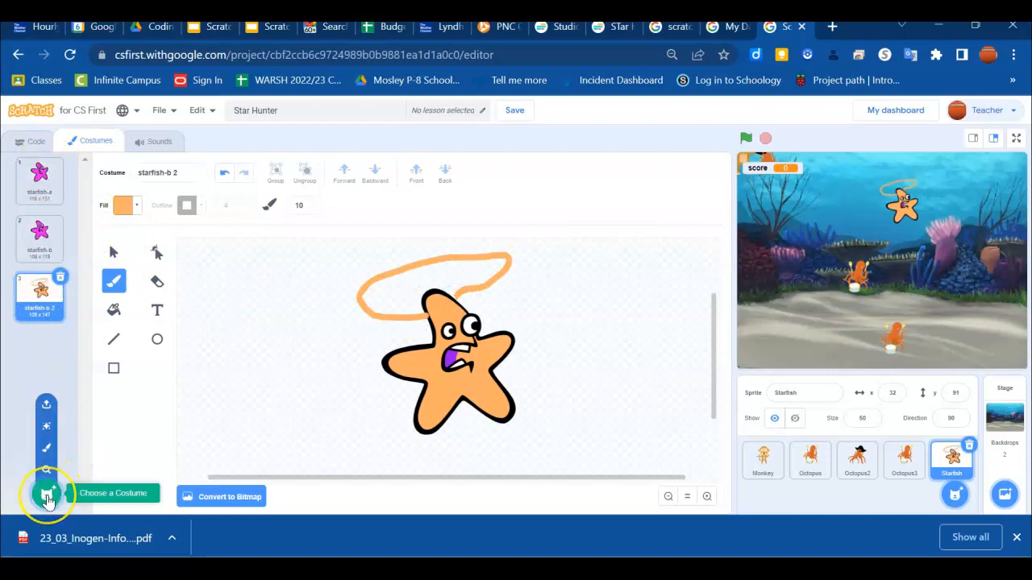
click(46, 496)
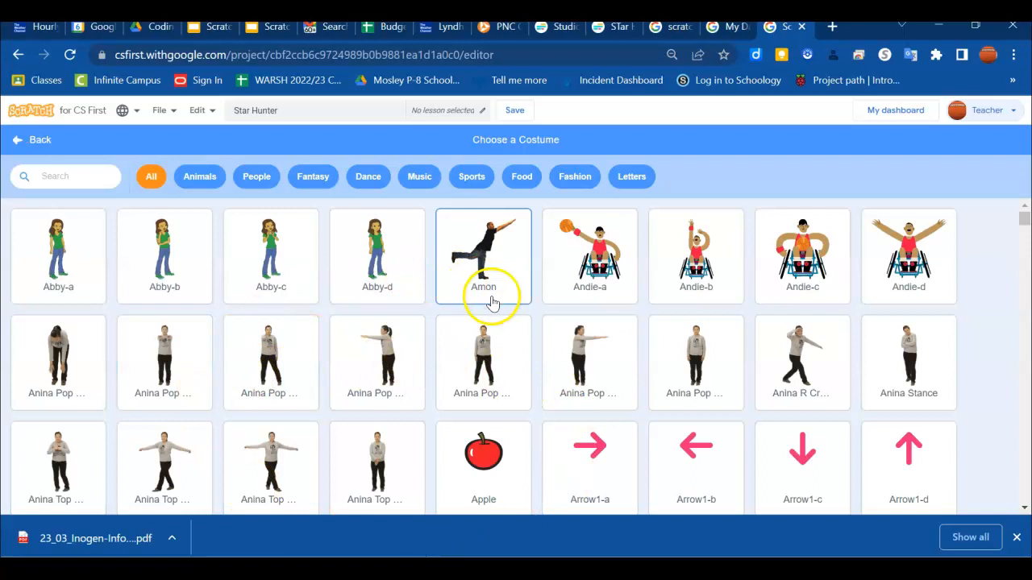
click(312, 177)
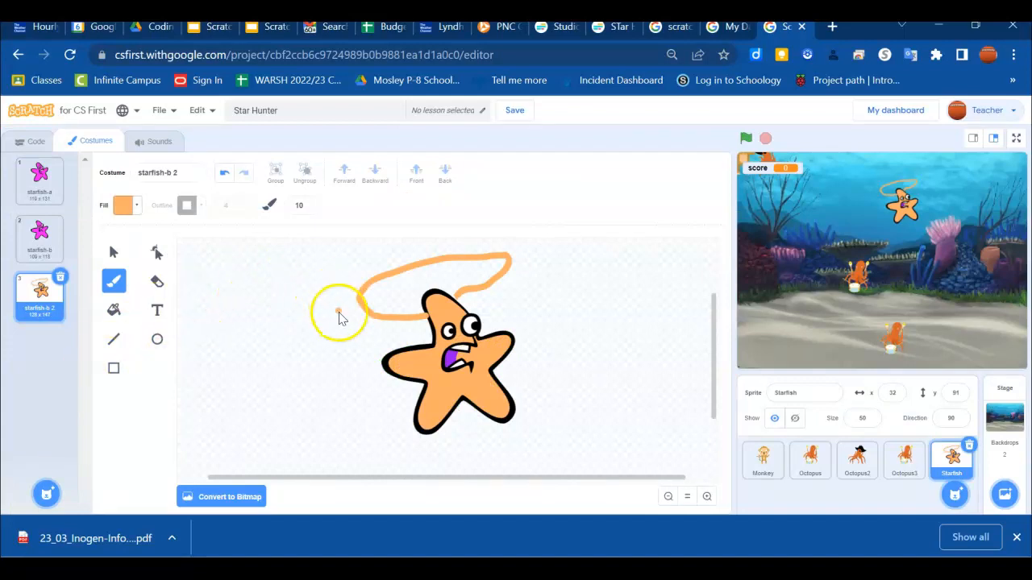
Delete the Starfish sprite's collect and Fairydust sounds and add A Elec Guitar from the sound library
click(157, 141)
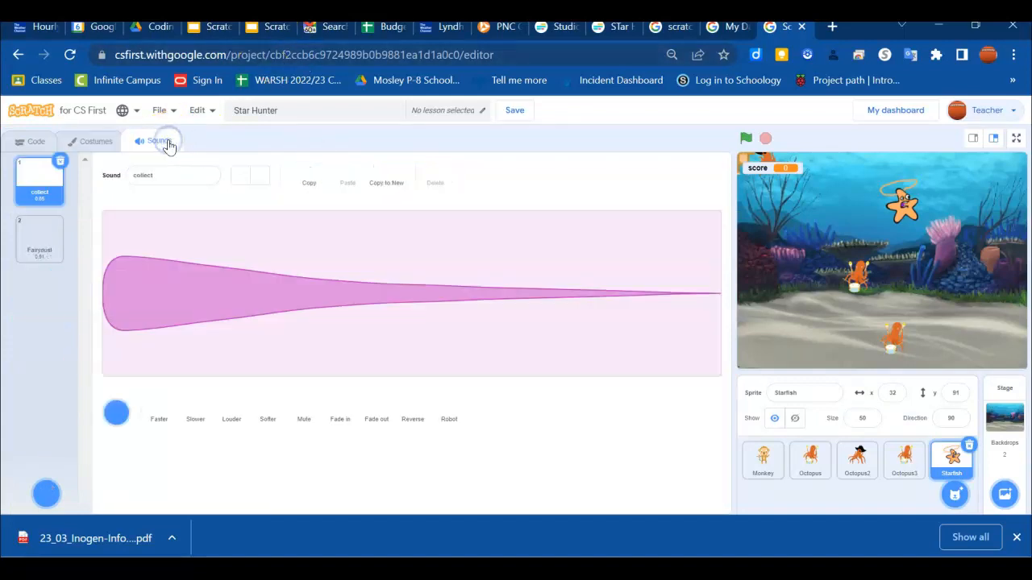
click(62, 163)
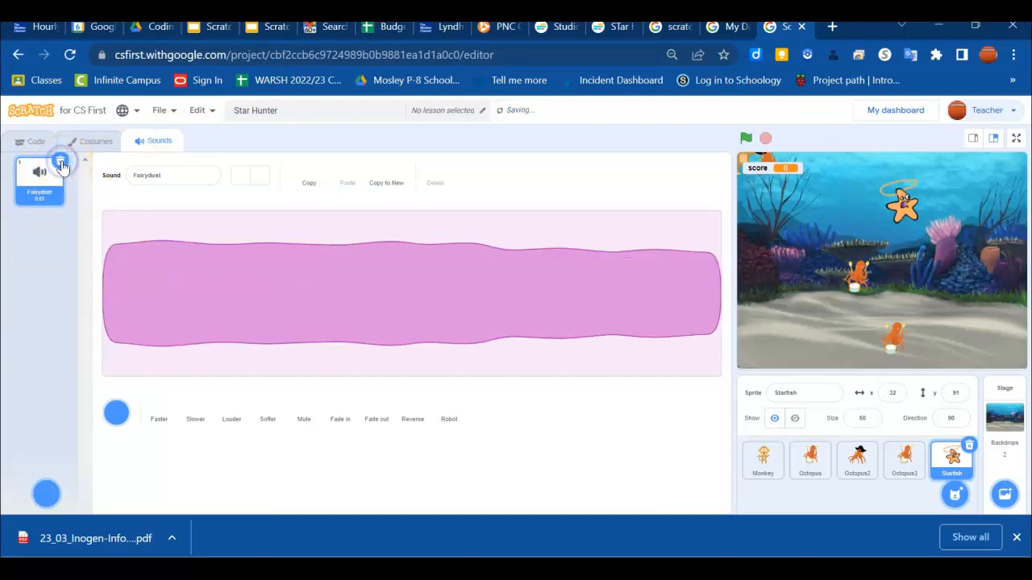
click(62, 164)
click(150, 142)
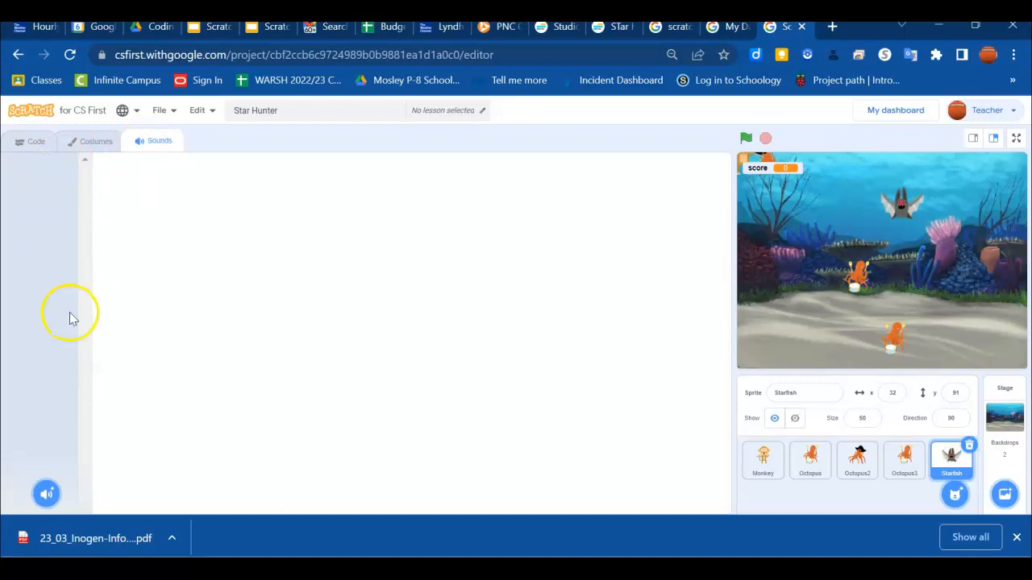
click(46, 493)
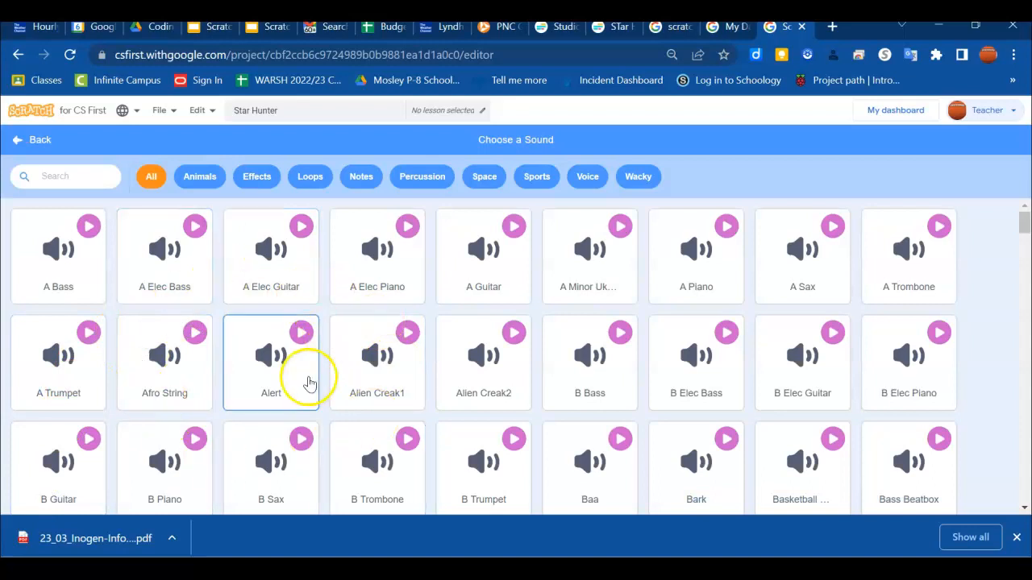
click(292, 266)
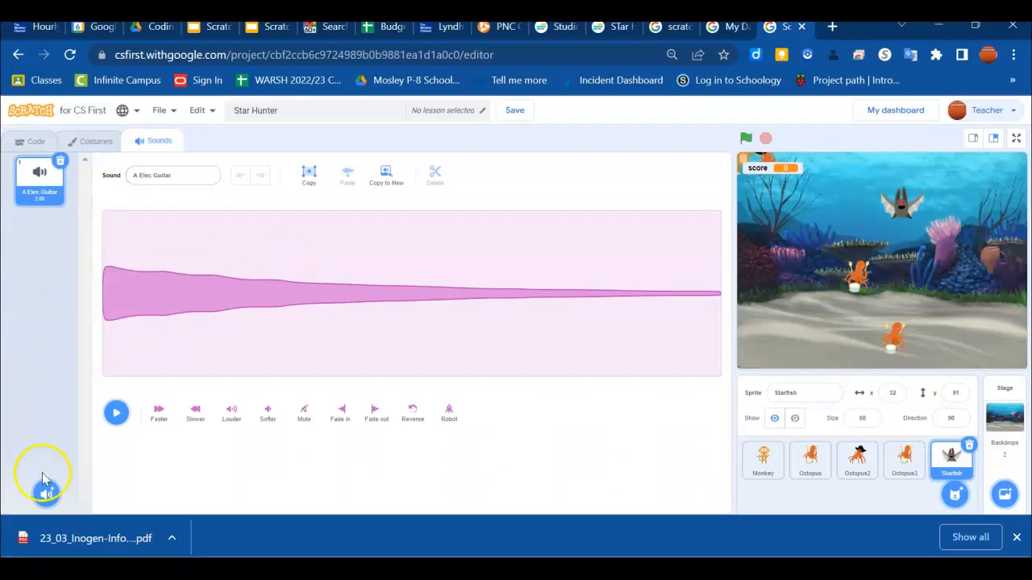
Return to the Starfish sprite's scripts and look through the backdrop library without choosing a backdrop
mouse_move(45, 498)
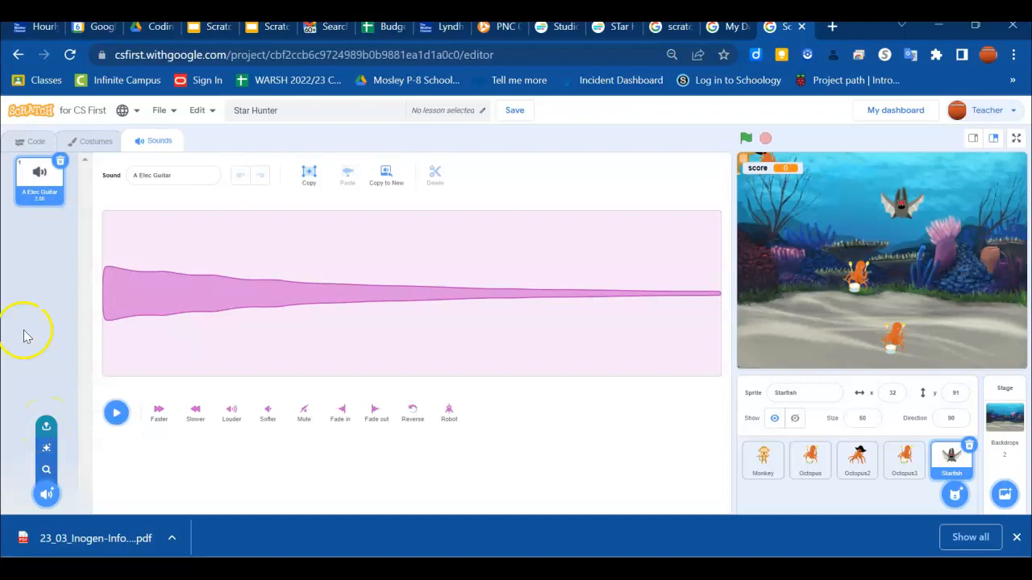
click(34, 143)
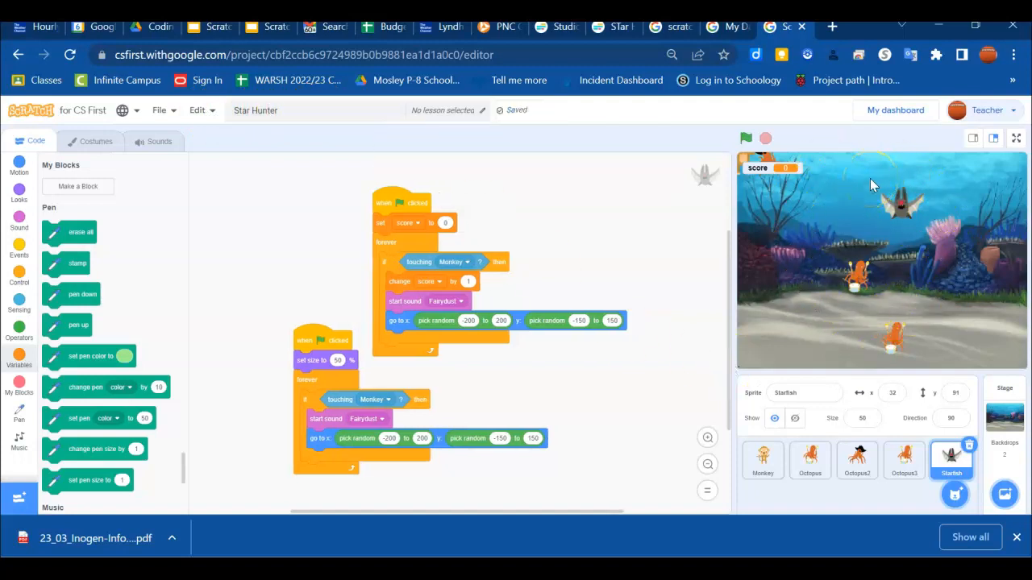
mouse_move(1004, 415)
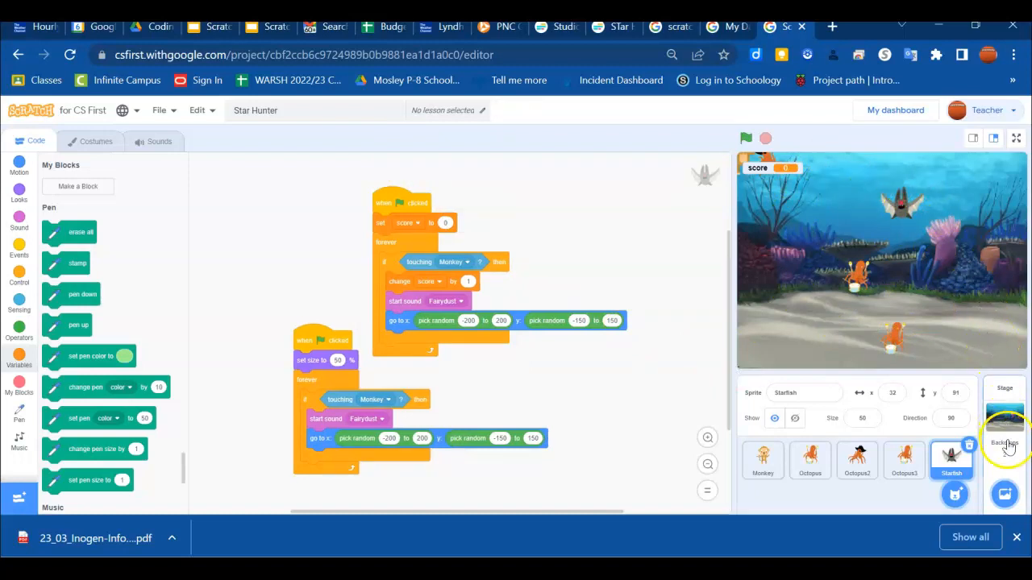
click(1004, 494)
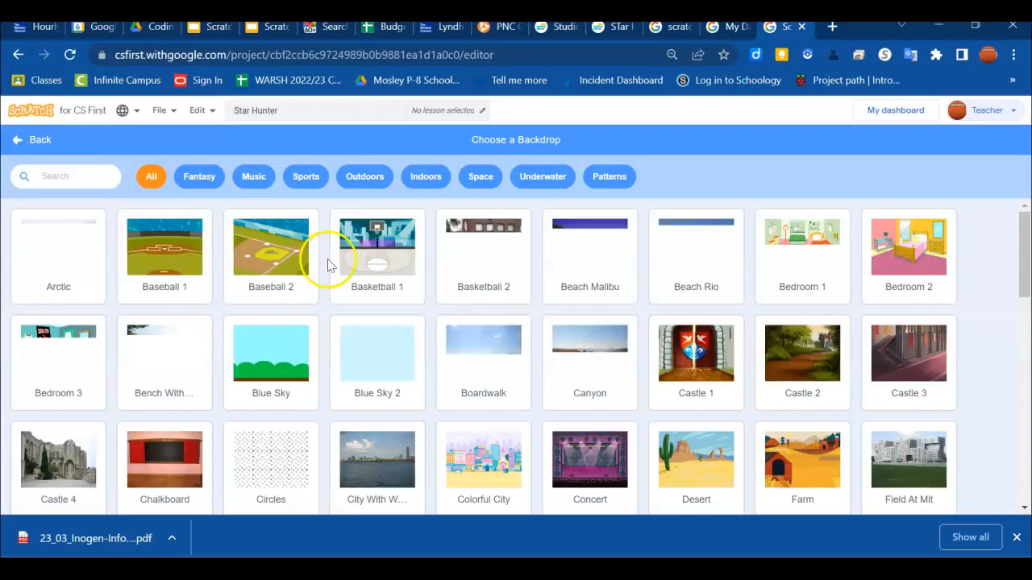
click(39, 143)
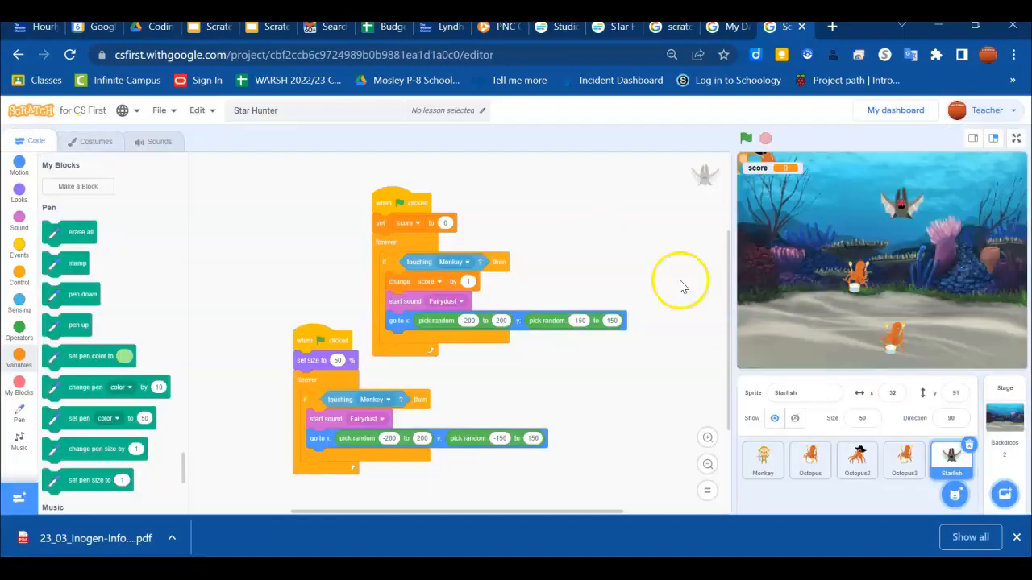
Create a new blank backdrop for the stage in the paint editor
mouse_move(991, 497)
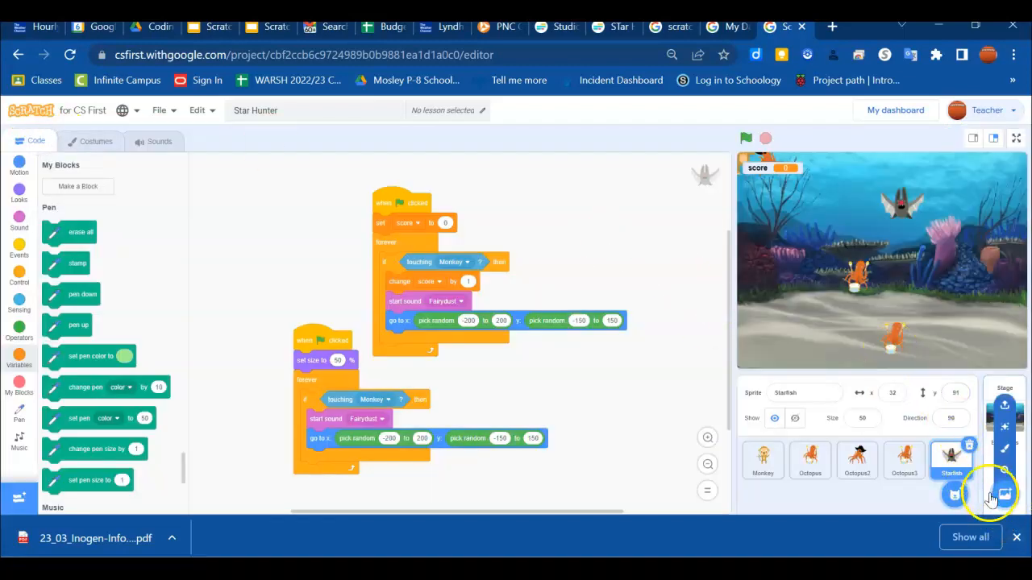
click(1003, 452)
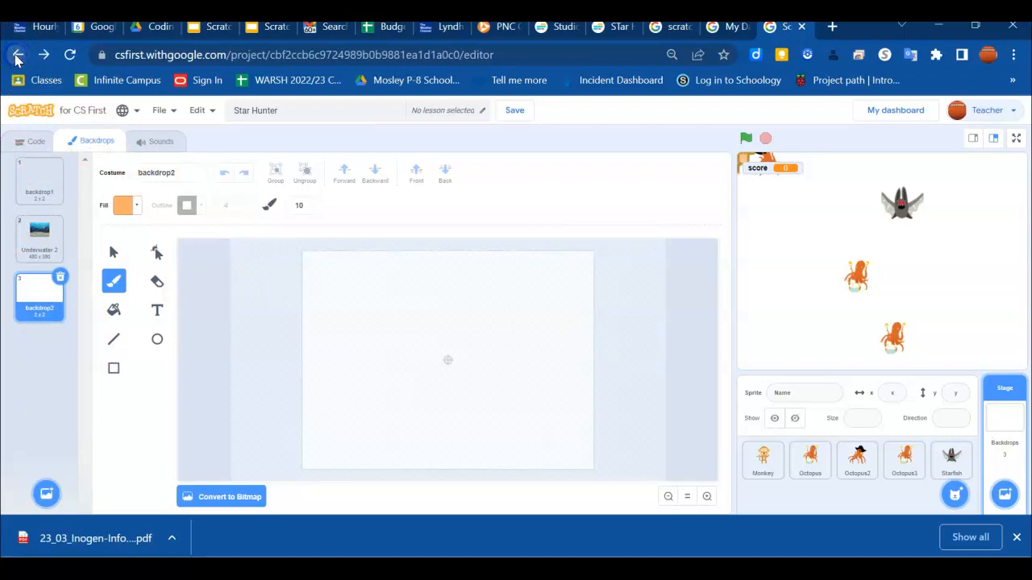
mouse_move(1005, 492)
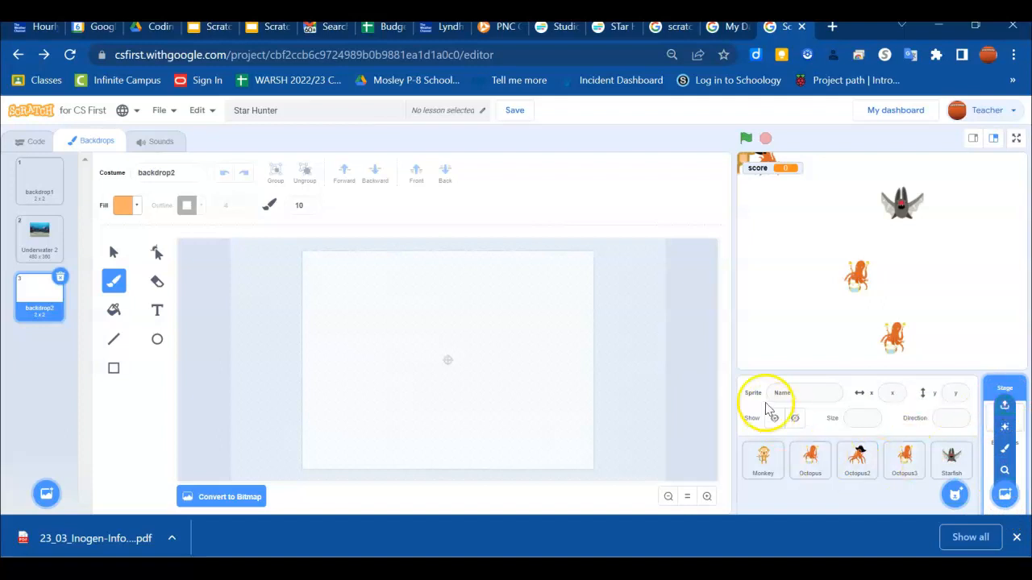
Browse the sprite library's Sports, Food, Fashion and Letters categories and add the Ballerina sprite from Dance
mouse_move(953, 500)
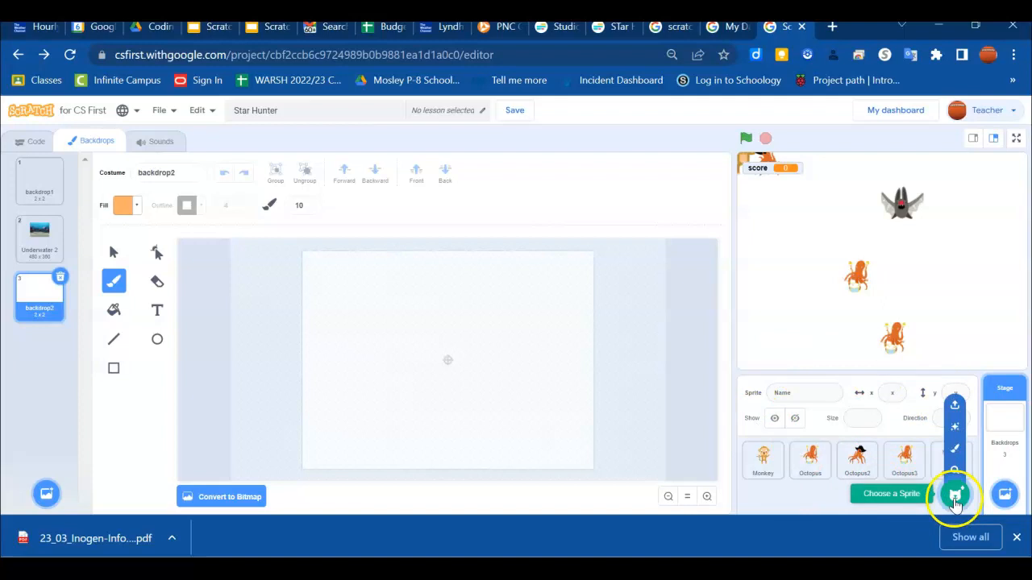
click(955, 498)
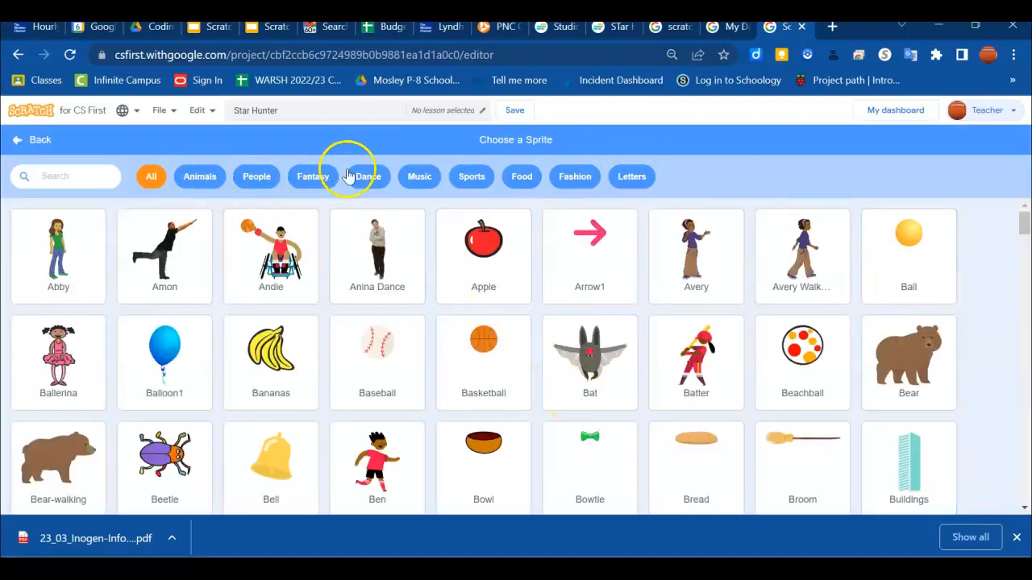
click(471, 179)
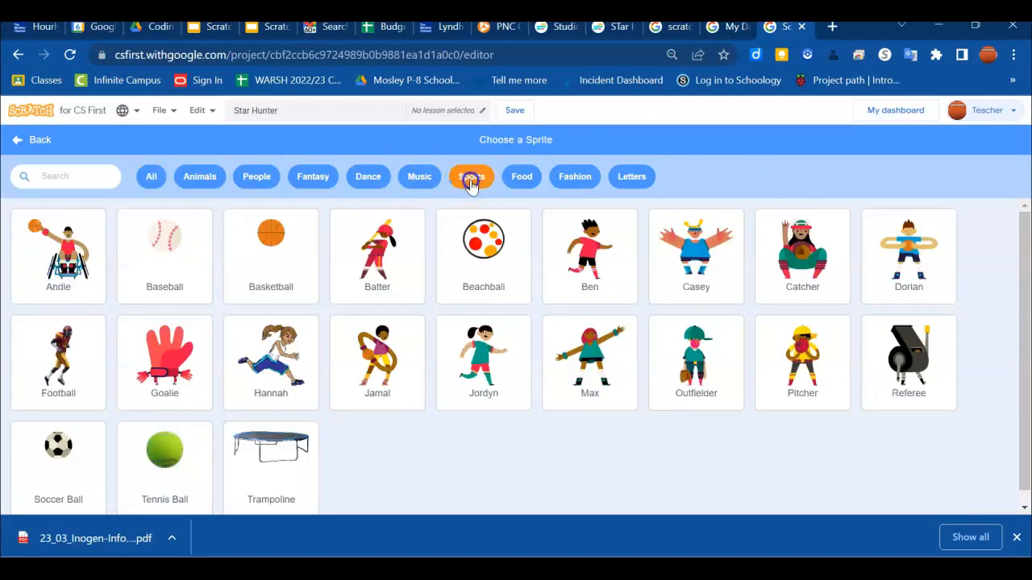
click(522, 180)
click(588, 177)
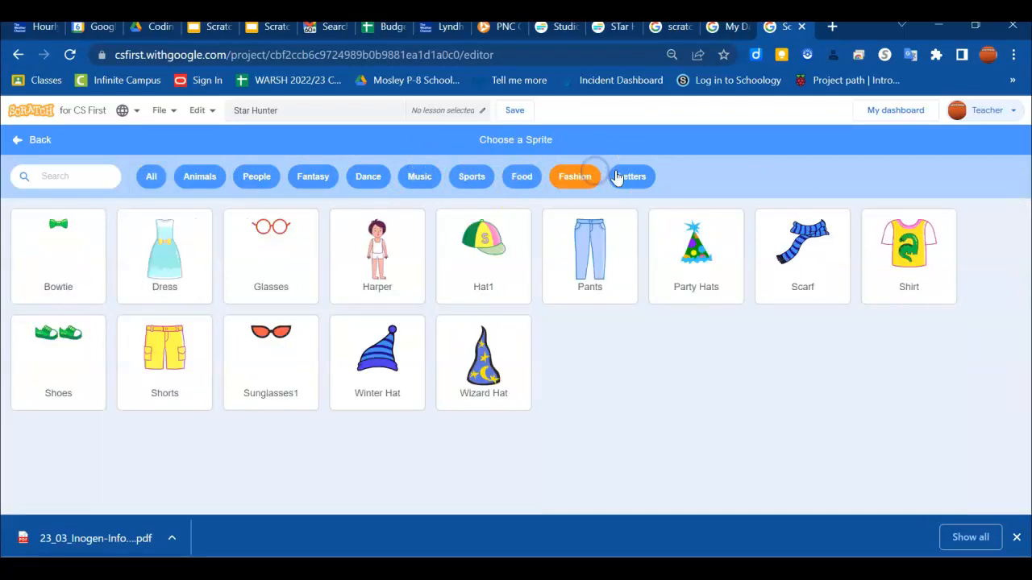
click(627, 177)
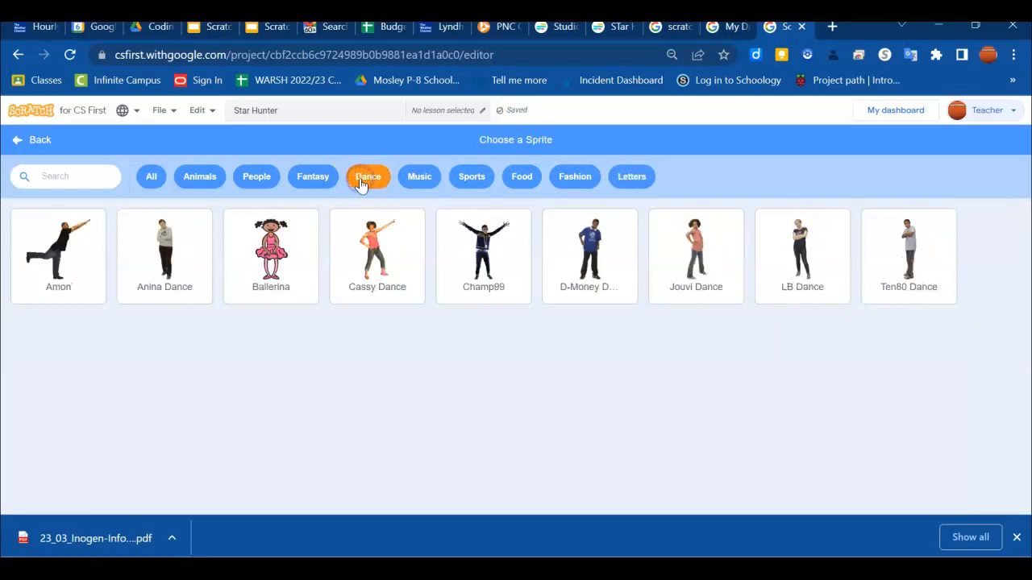
click(272, 241)
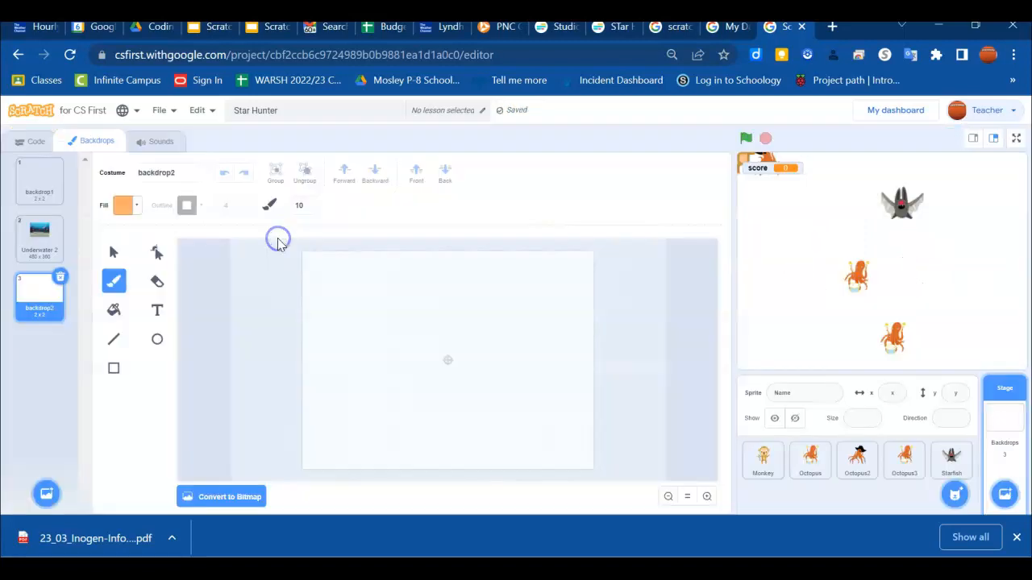
scroll(791, 481, down, 1)
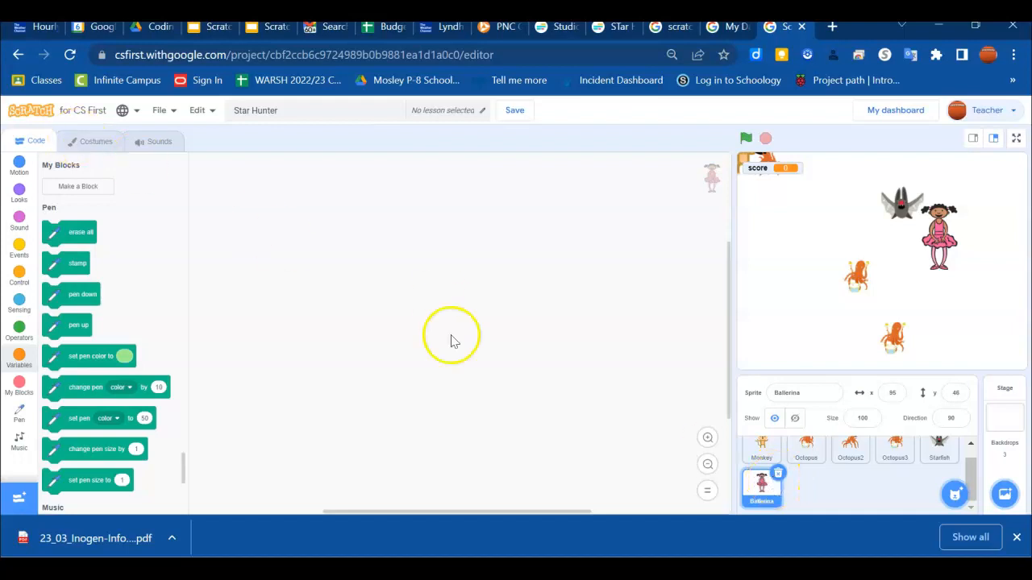
Show the Ballerina sprite's costumes and set the sprite's size to 50
click(97, 142)
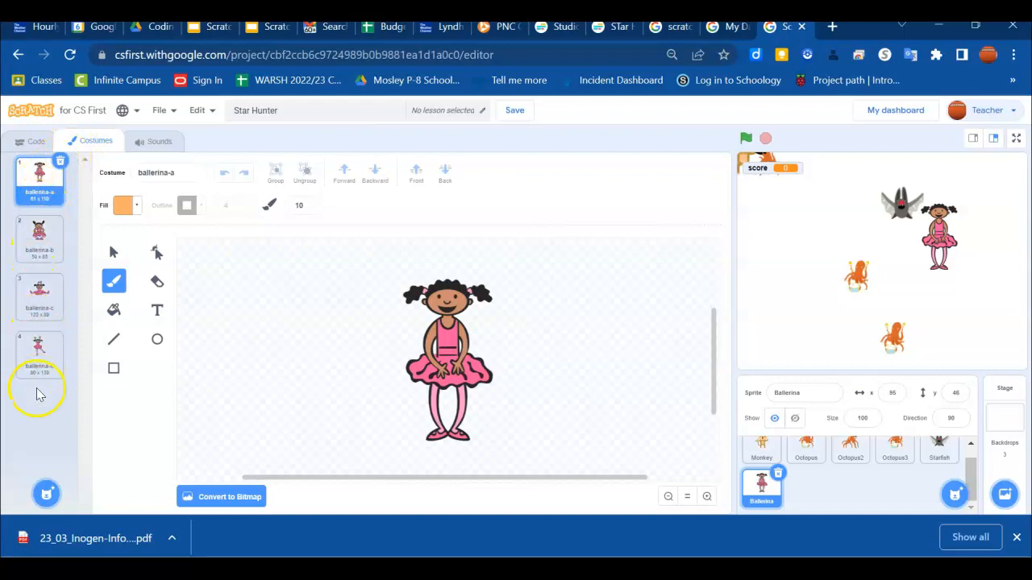
scroll(870, 504, up, 1)
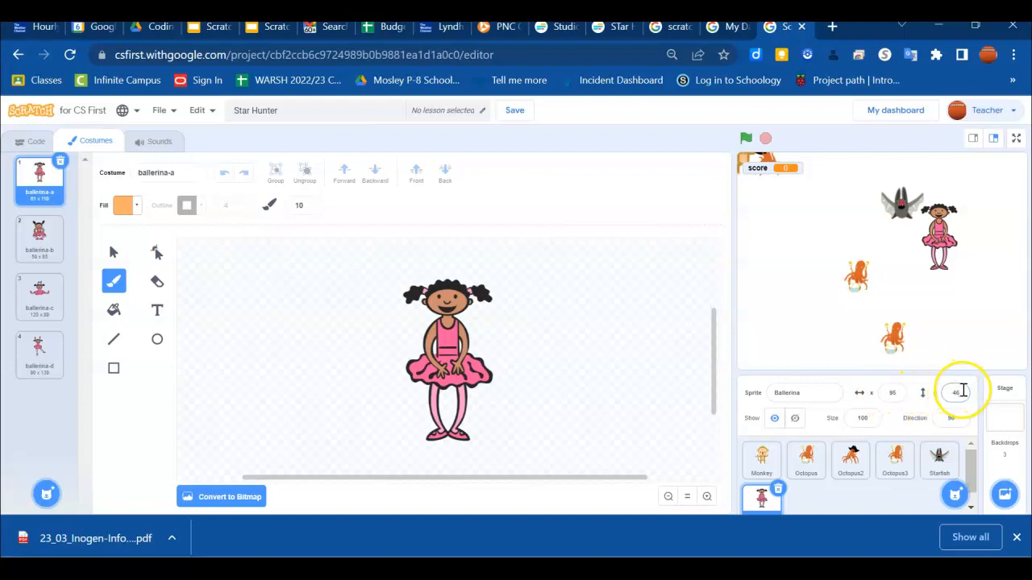
click(859, 422)
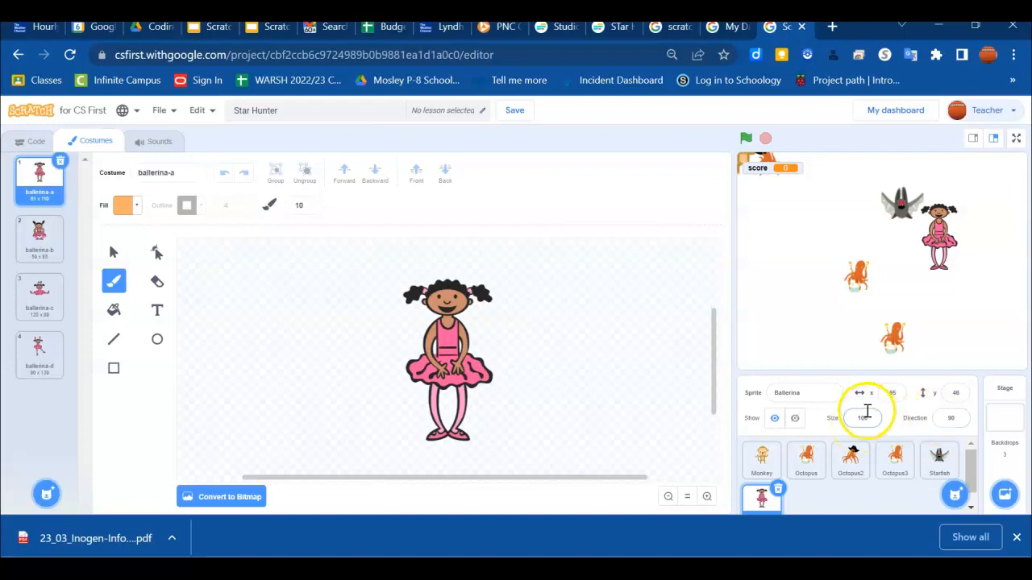
double_click(871, 417)
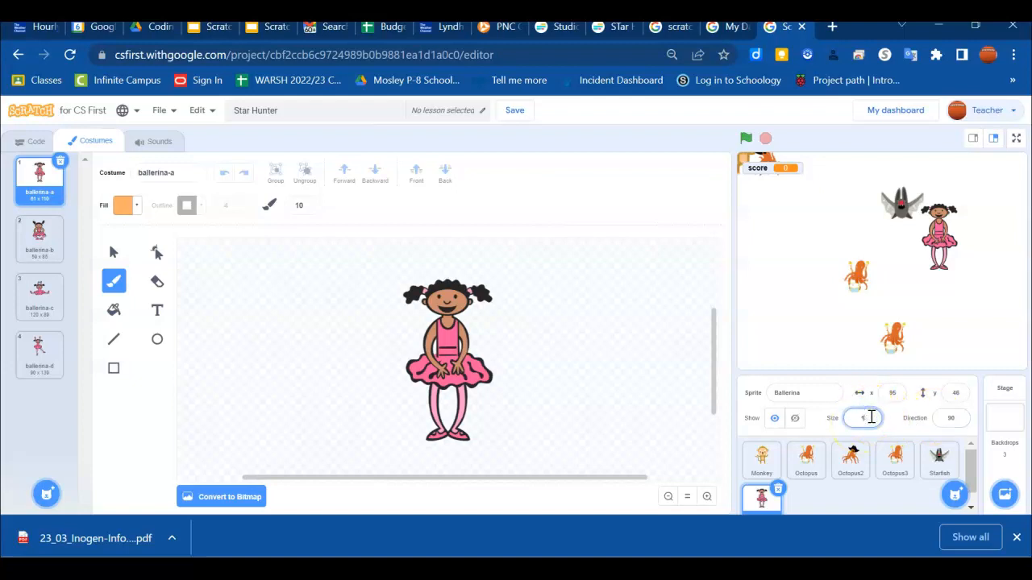
text(50)
key(Return)
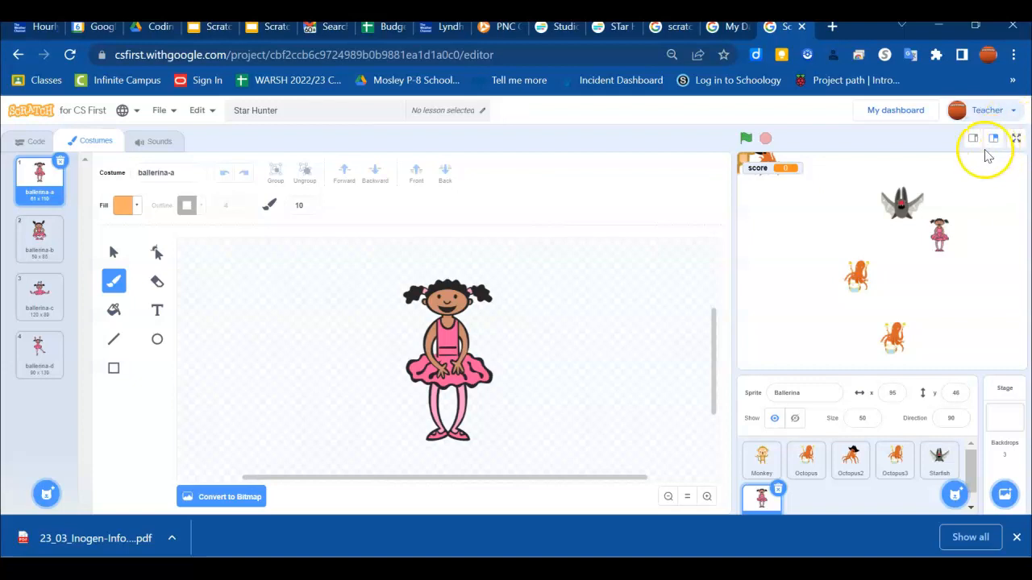
Preview the stage in full screen and in the small stage layout, returning to the large stage layout
mouse_move(1002, 444)
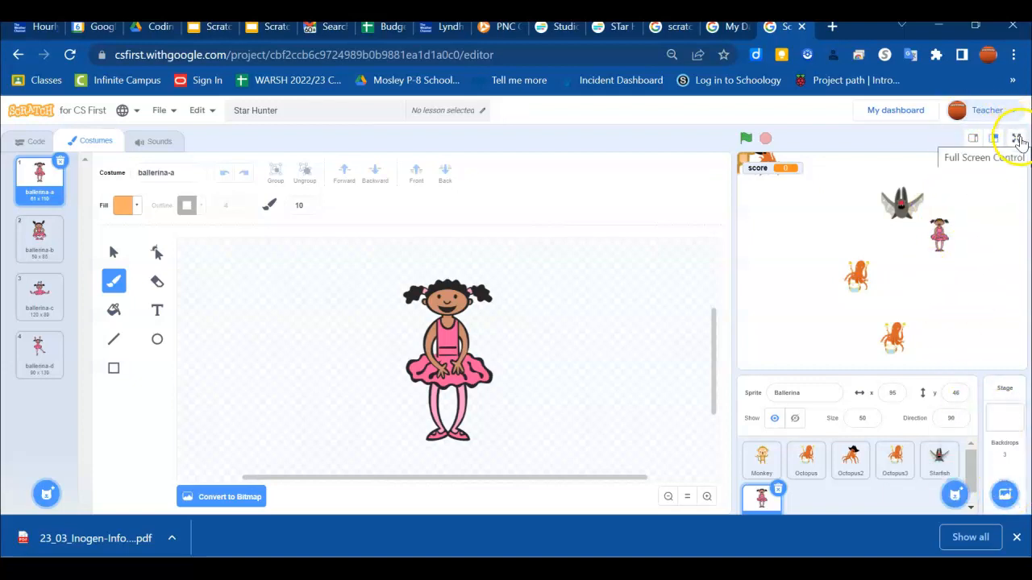
click(1019, 140)
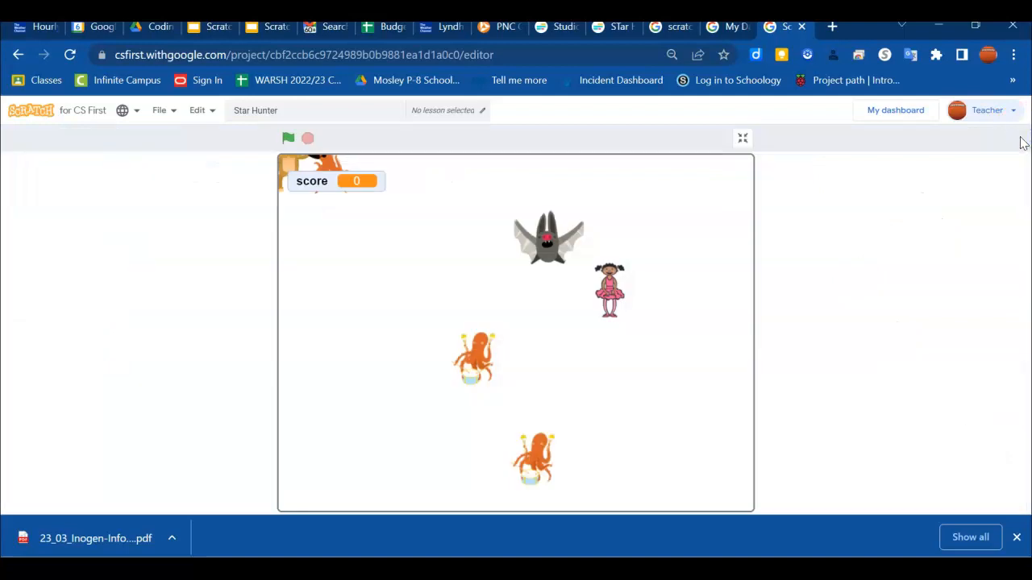
click(742, 138)
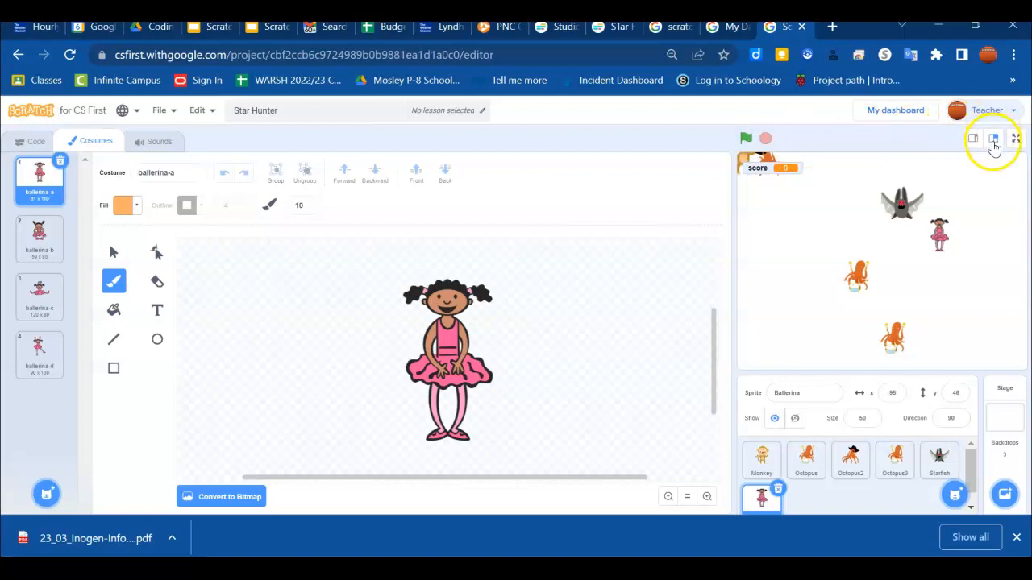
click(994, 141)
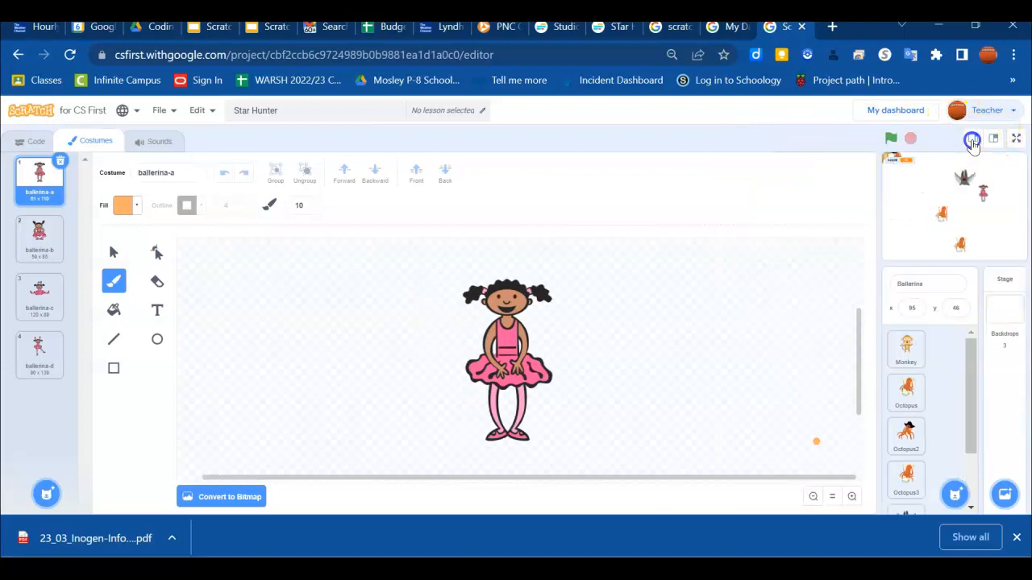
click(993, 142)
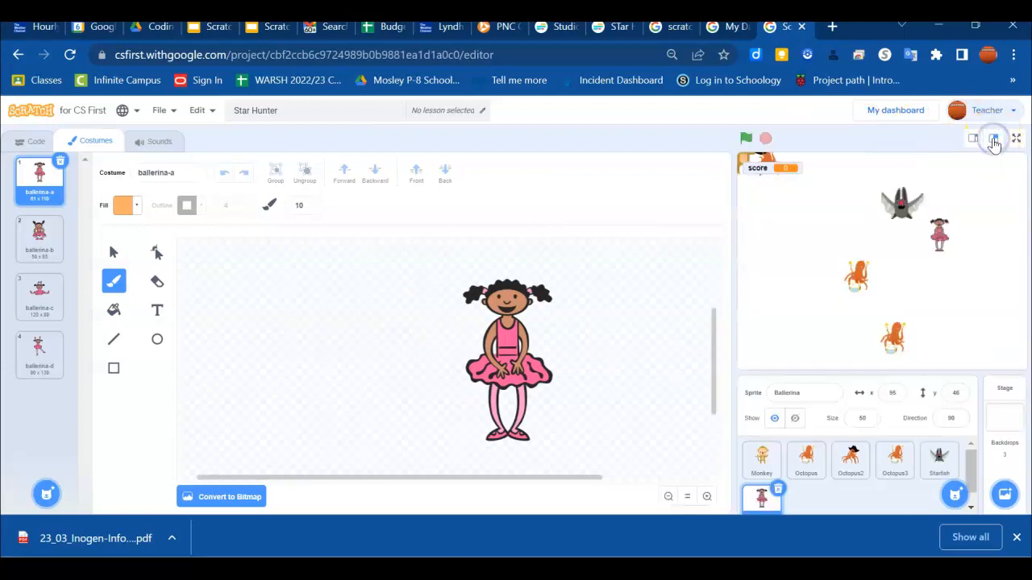